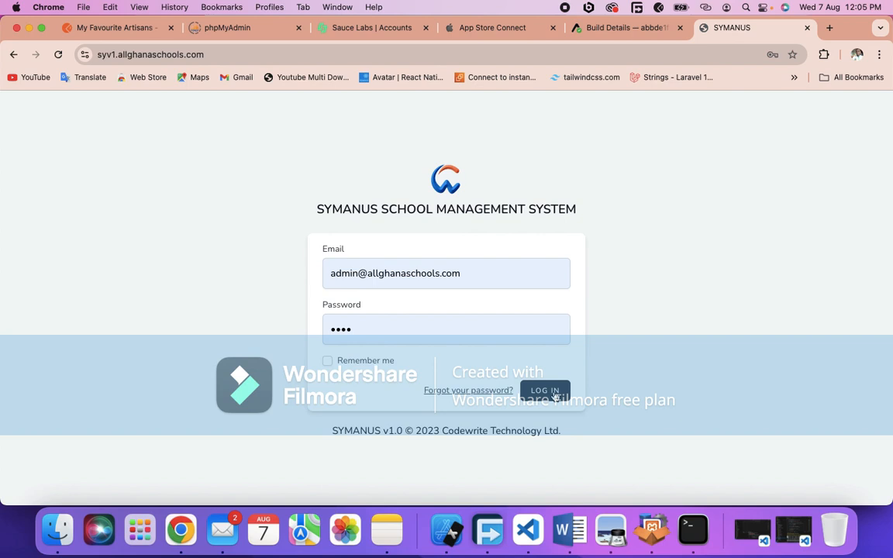
Step: Log in to the school management system with the credentials already filled in
{"action": "left_click", "coordinate": [554, 394]}
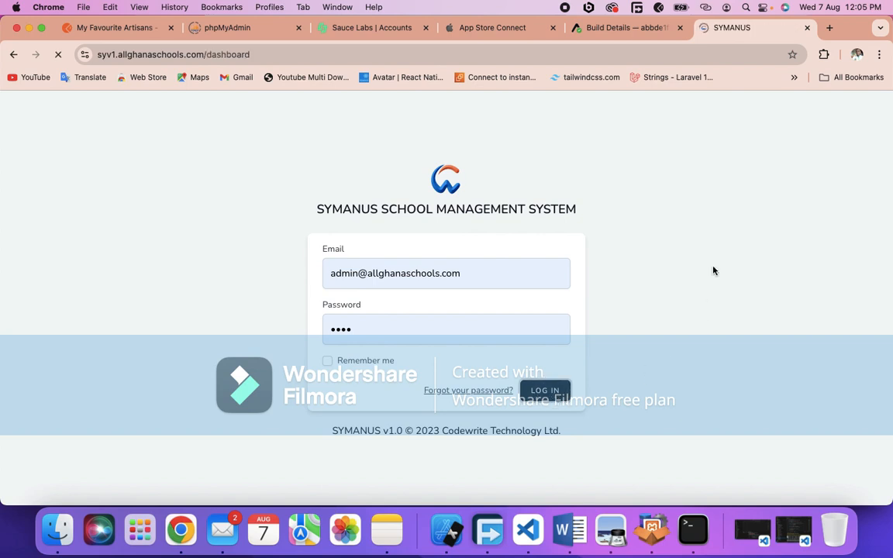
Step: Look over the dashboard's summary cards, from billings, fees and attendances down to classes and SMS
{"action": "scroll", "coordinate": [465, 305], "scroll_direction": "down", "scroll_amount": 5}
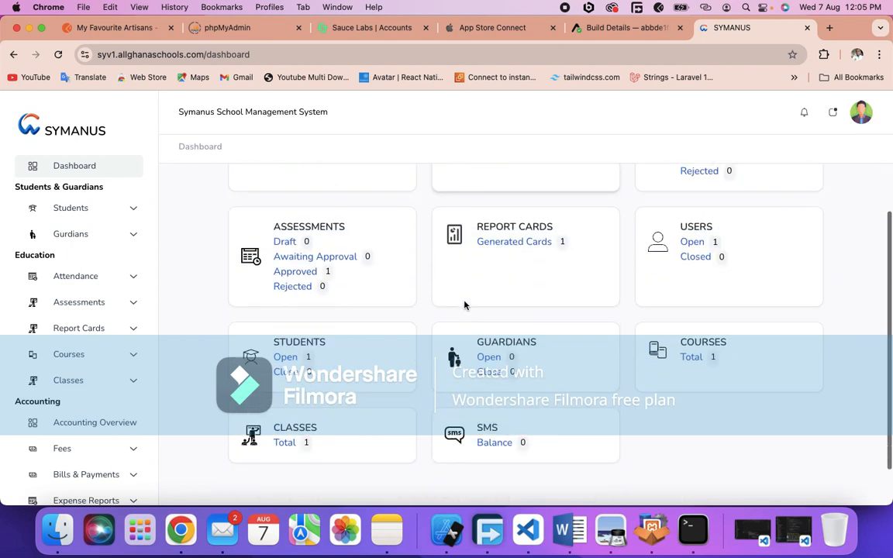
{"action": "scroll", "coordinate": [465, 305], "scroll_direction": "up", "scroll_amount": 5}
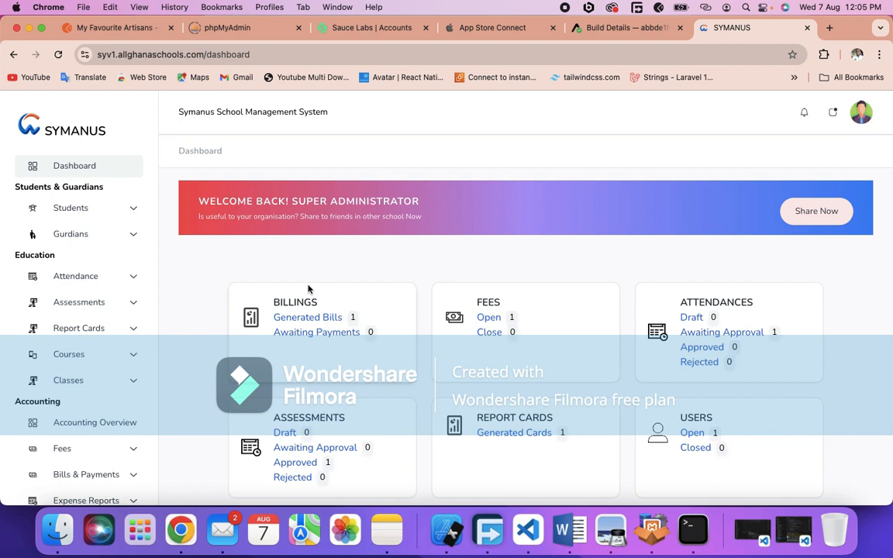
{"action": "scroll", "coordinate": [454, 311], "scroll_direction": "down", "scroll_amount": 5}
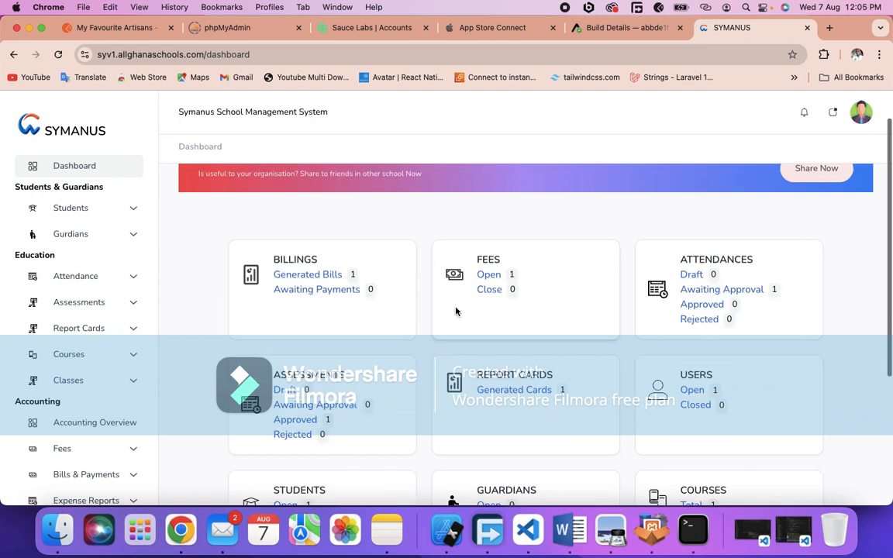
{"action": "scroll", "coordinate": [456, 312], "scroll_direction": "up", "scroll_amount": 5}
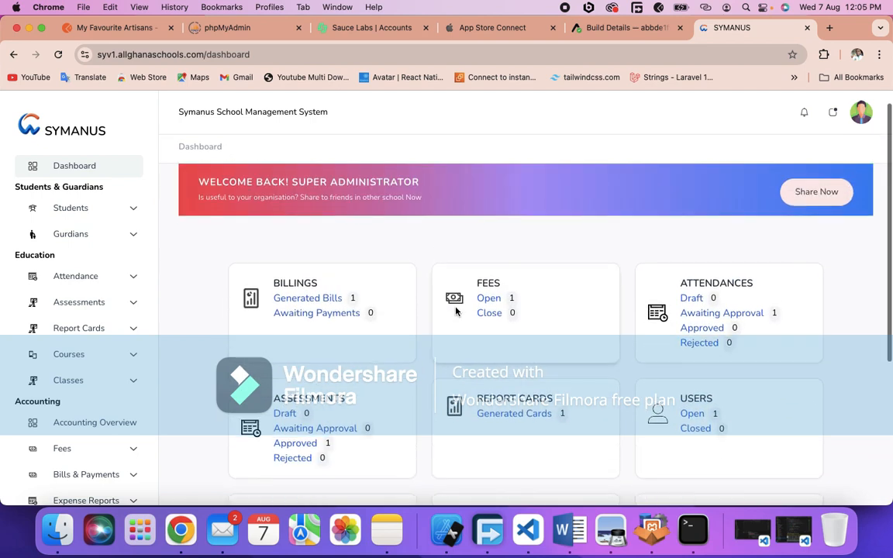
{"action": "scroll", "coordinate": [455, 310], "scroll_direction": "down", "scroll_amount": 6}
{"action": "scroll", "coordinate": [387, 302], "scroll_direction": "up", "scroll_amount": 3}
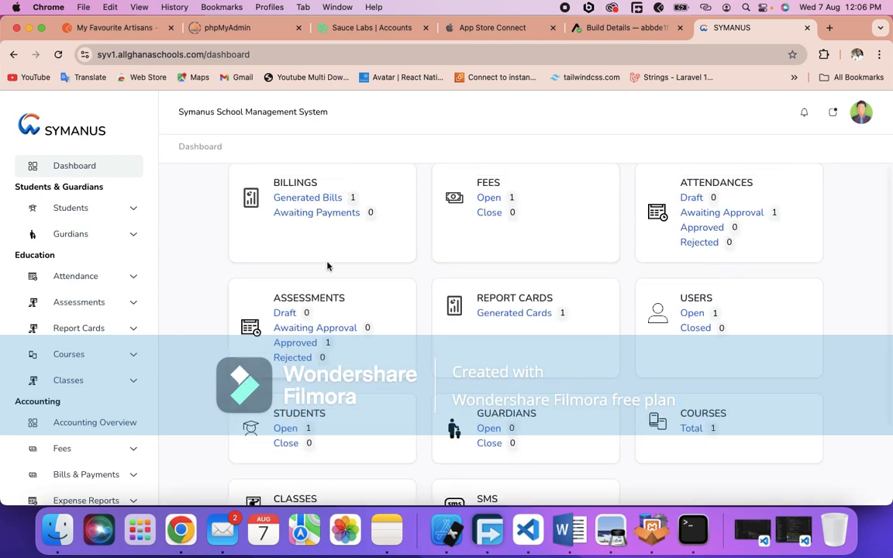
{"action": "scroll", "coordinate": [331, 265], "scroll_direction": "up", "scroll_amount": 3}
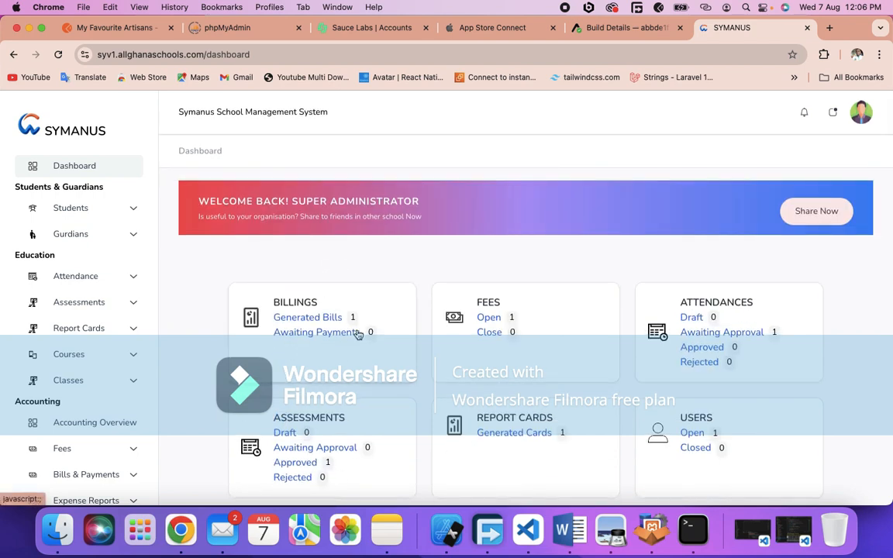
{"action": "scroll", "coordinate": [384, 379], "scroll_direction": "down", "scroll_amount": 3}
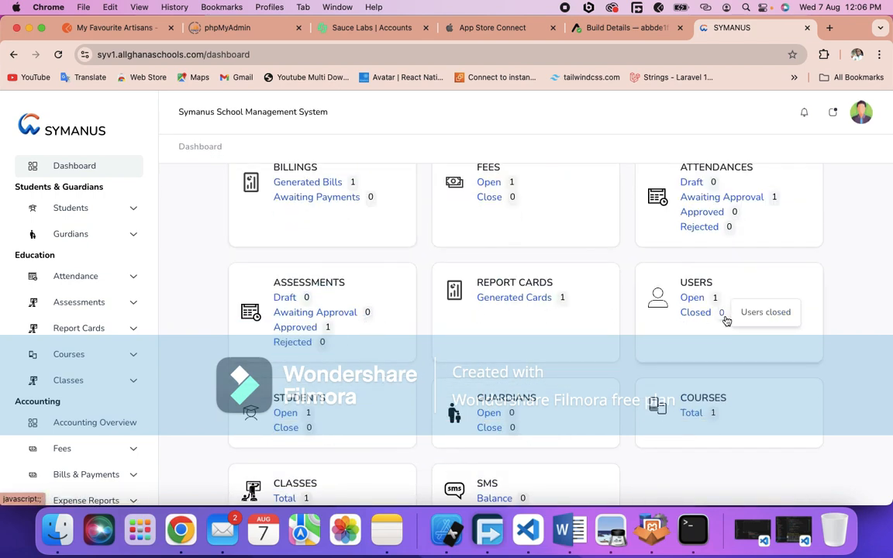
{"action": "scroll", "coordinate": [723, 318], "scroll_direction": "down", "scroll_amount": 3}
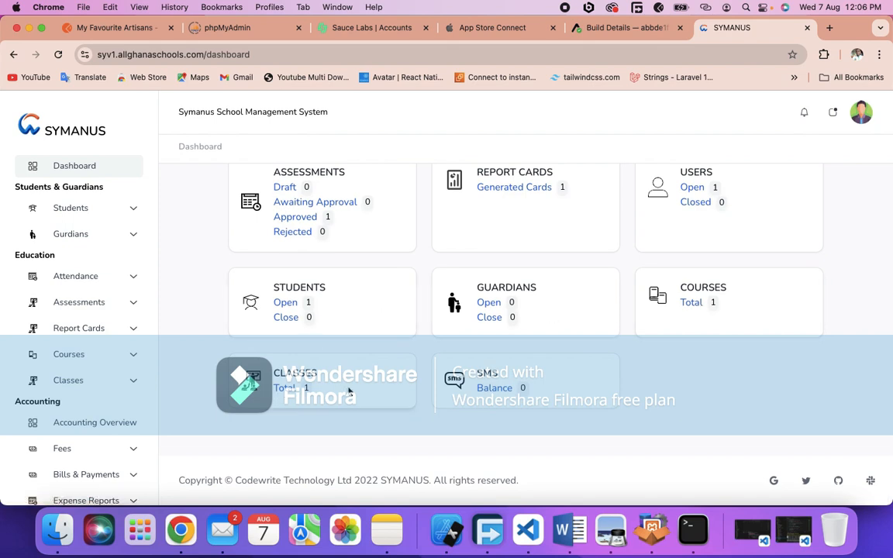
{"action": "scroll", "coordinate": [457, 391], "scroll_direction": "up", "scroll_amount": 5}
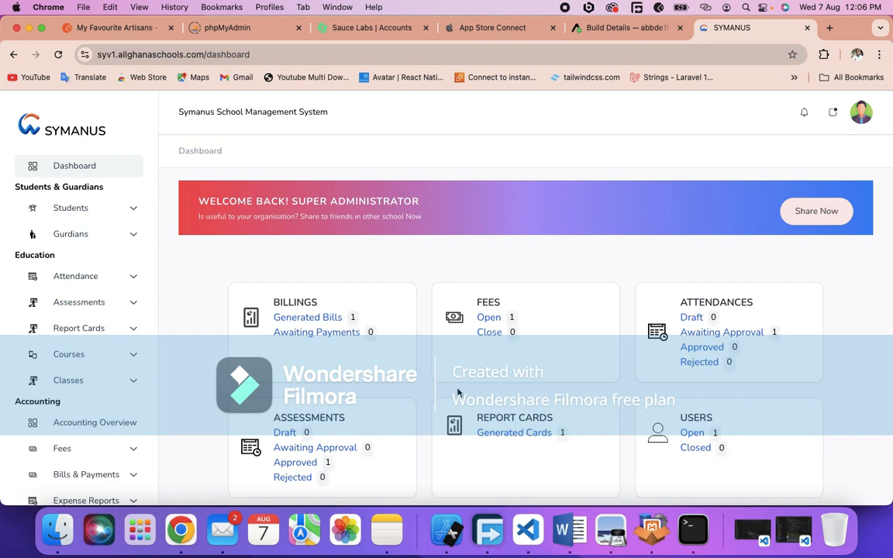
Step: Open the list of modules in the system's setup section
{"action": "scroll", "coordinate": [66, 371], "scroll_direction": "down", "scroll_amount": 6}
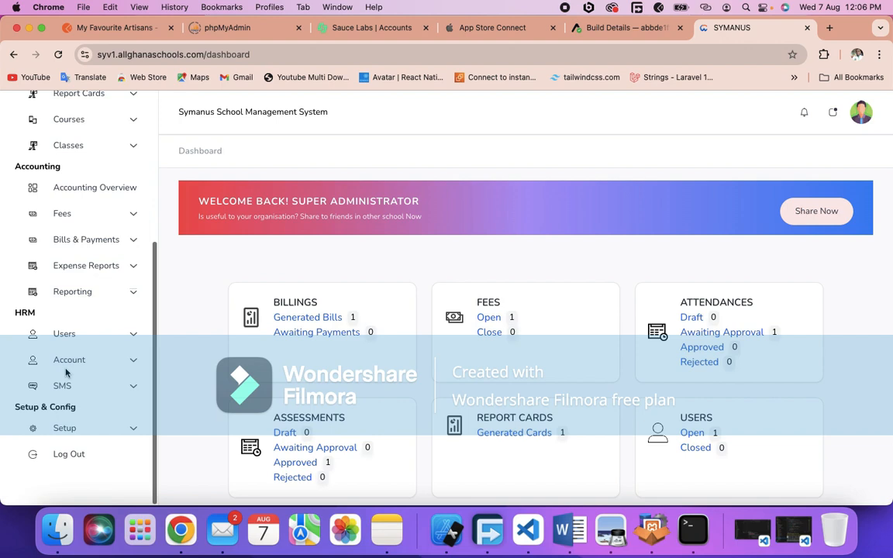
{"action": "left_click", "coordinate": [85, 438]}
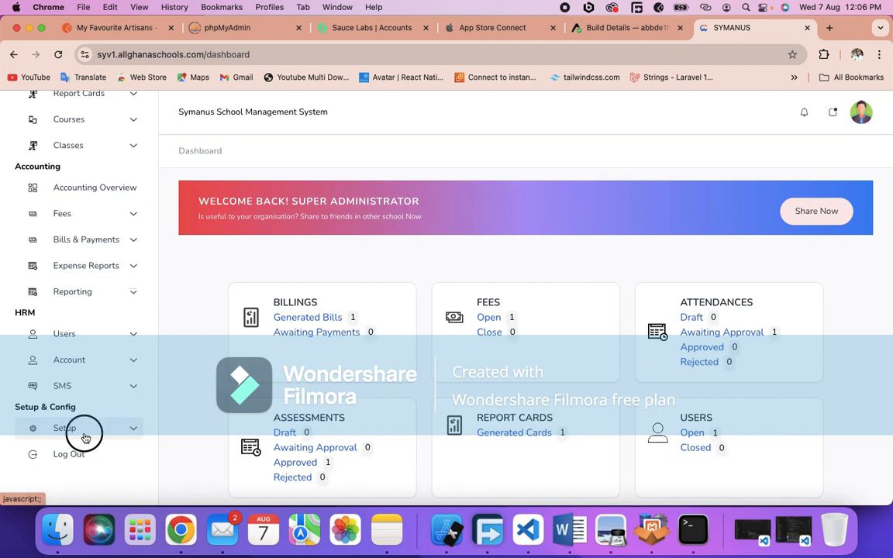
{"action": "scroll", "coordinate": [85, 434], "scroll_direction": "down", "scroll_amount": 2}
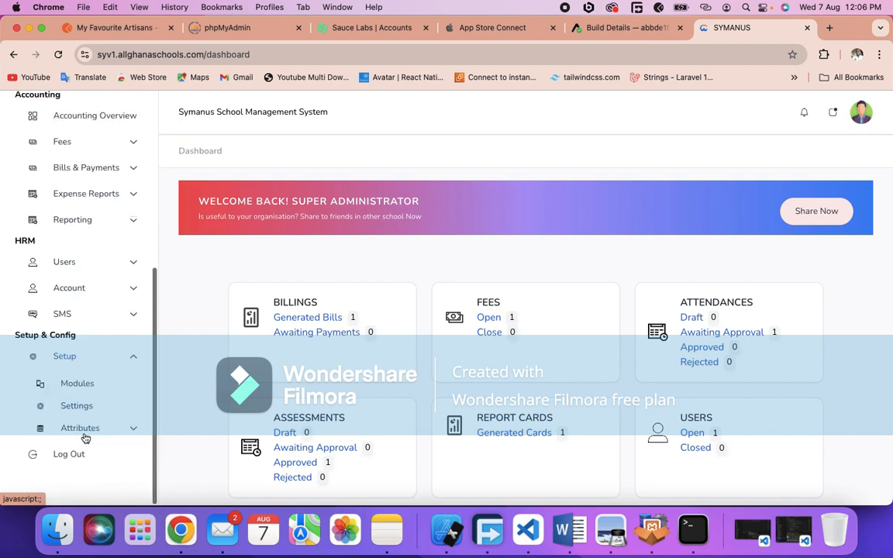
{"action": "left_click", "coordinate": [84, 390]}
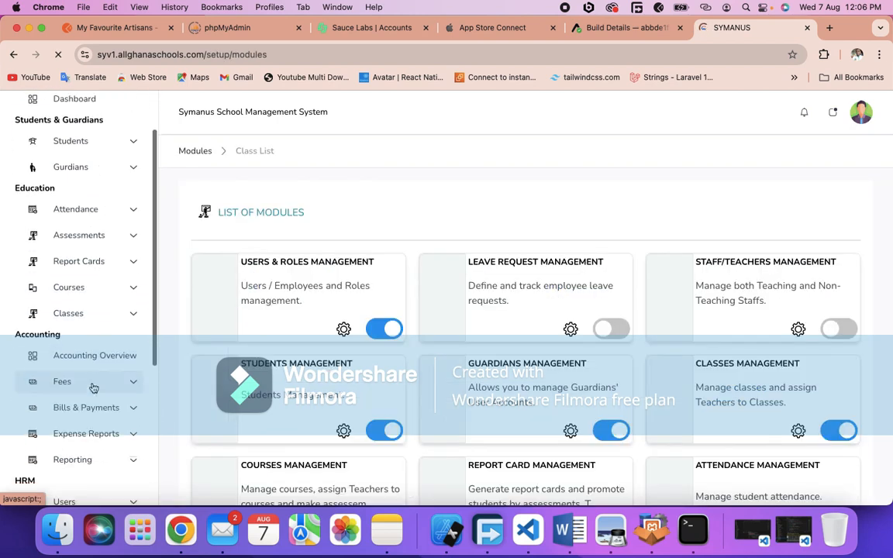
Step: Review the available modules and their on/off states, from users and roles management through export and SMS management
{"action": "scroll", "coordinate": [420, 213], "scroll_direction": "down", "scroll_amount": 2}
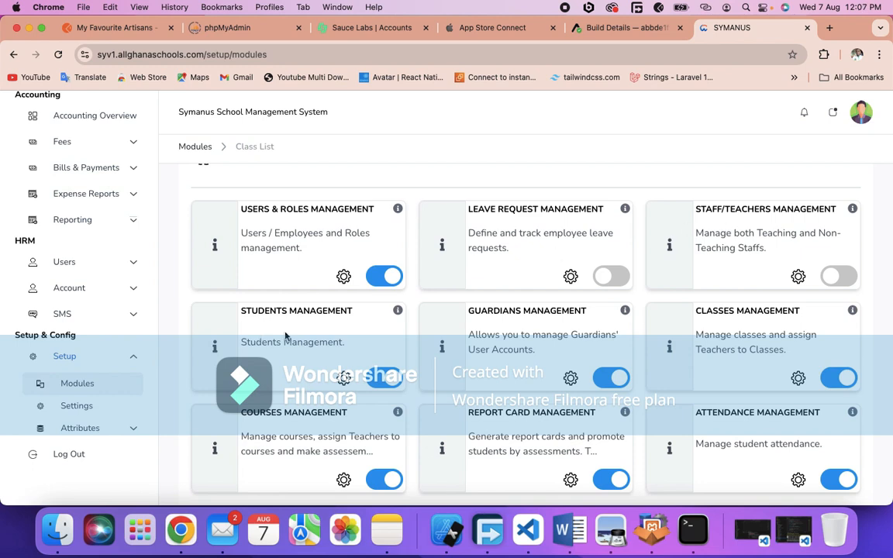
{"action": "scroll", "coordinate": [540, 352], "scroll_direction": "down", "scroll_amount": 2}
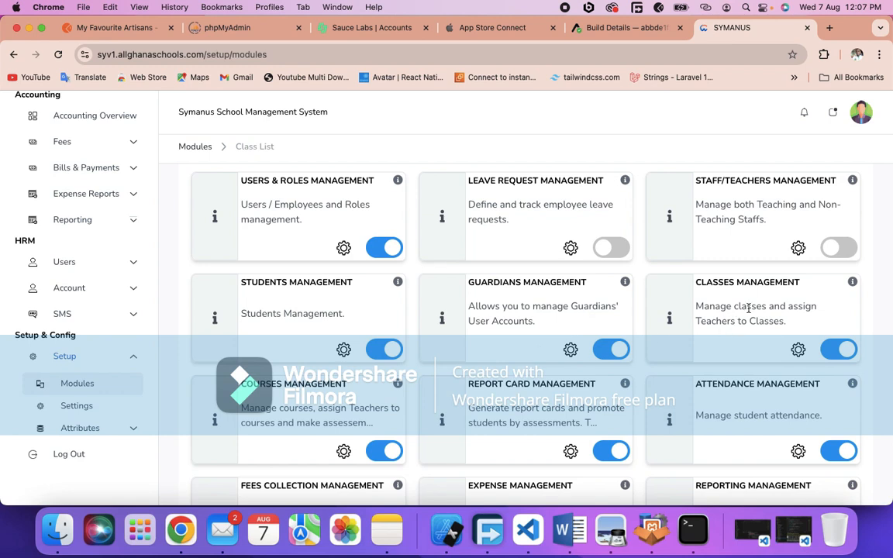
{"action": "scroll", "coordinate": [749, 308], "scroll_direction": "down", "scroll_amount": 3}
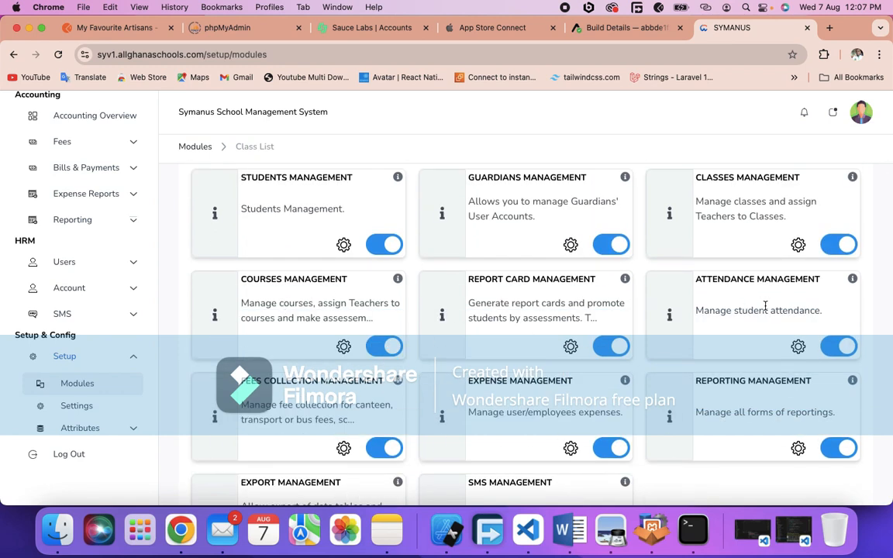
{"action": "scroll", "coordinate": [766, 307], "scroll_direction": "down", "scroll_amount": 1}
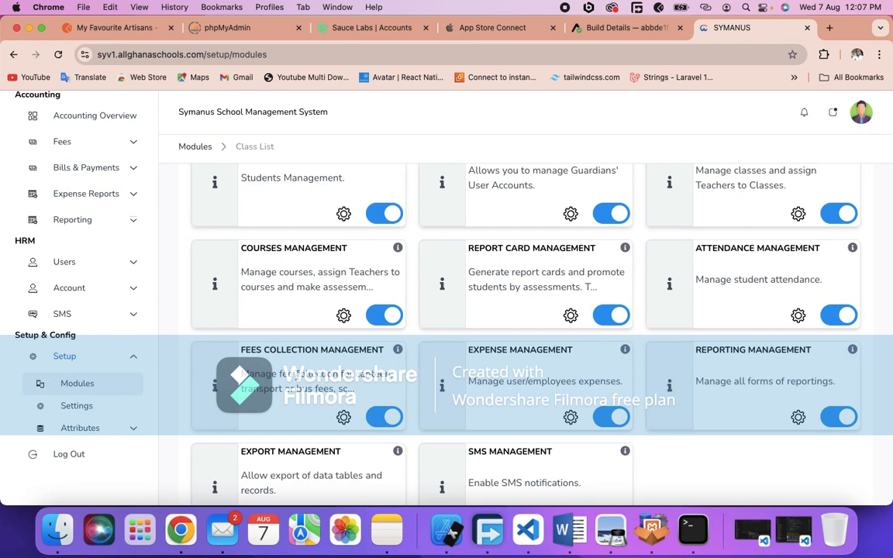
{"action": "scroll", "coordinate": [269, 341], "scroll_direction": "down", "scroll_amount": 2}
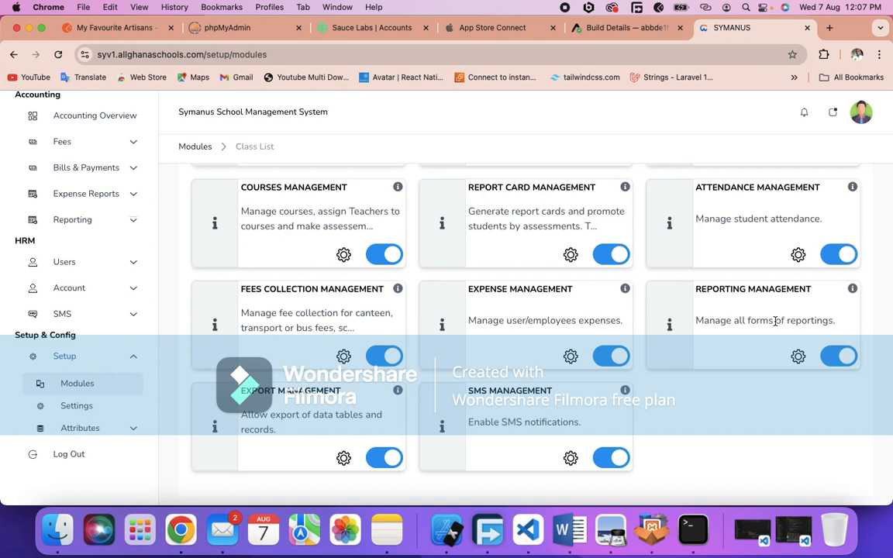
{"action": "scroll", "coordinate": [775, 321], "scroll_direction": "up", "scroll_amount": 5}
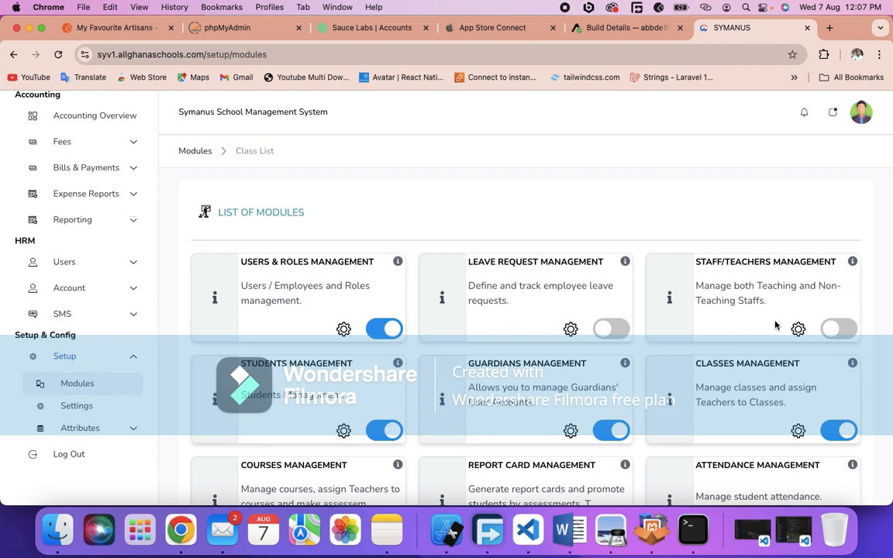
{"action": "scroll", "coordinate": [775, 324], "scroll_direction": "down", "scroll_amount": 5}
Step: Open the form for registering a new student
{"action": "scroll", "coordinate": [90, 390], "scroll_direction": "up", "scroll_amount": 5}
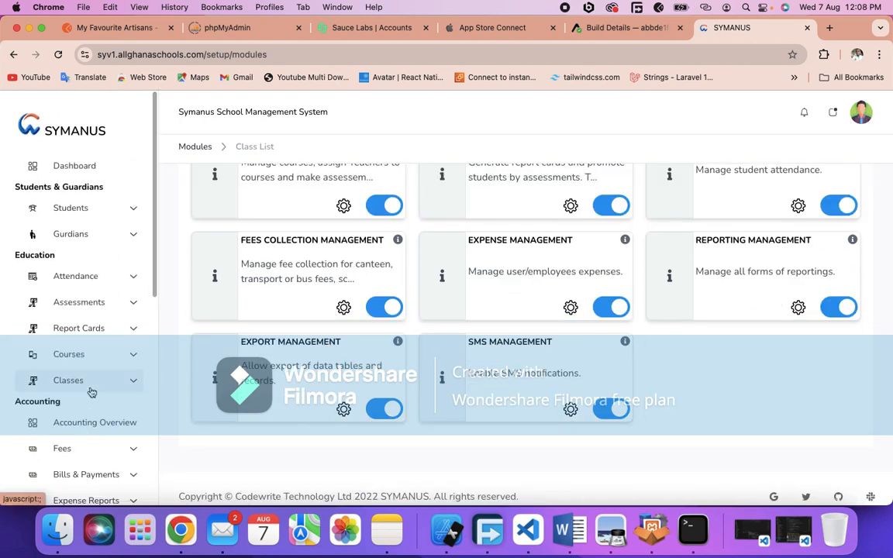
{"action": "left_click", "coordinate": [99, 208]}
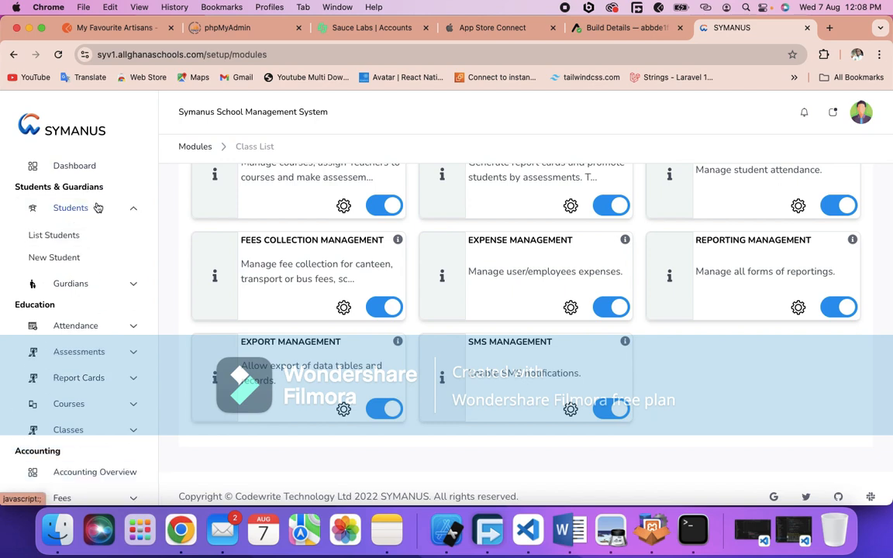
{"action": "left_click", "coordinate": [78, 258]}
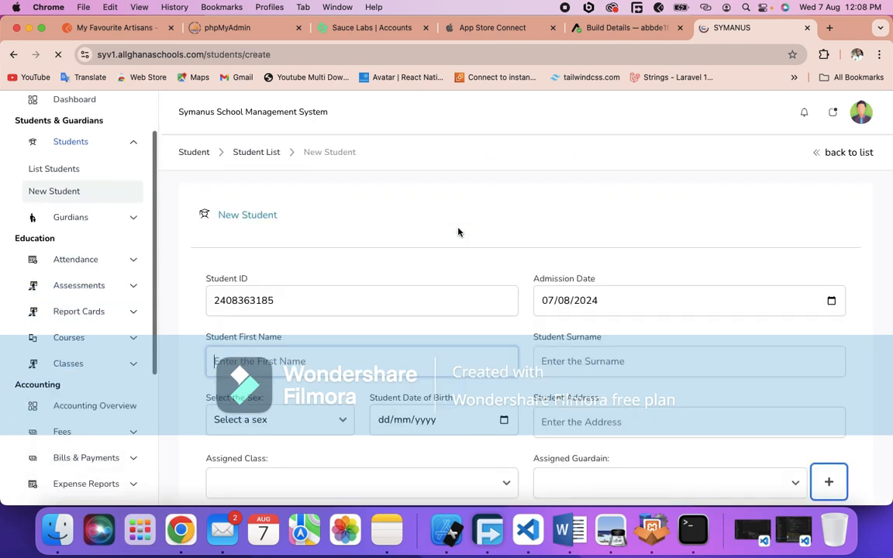
Step: Review the new student form's fields and try to create the student with the names and selections left blank
{"action": "scroll", "coordinate": [458, 231], "scroll_direction": "down", "scroll_amount": 2}
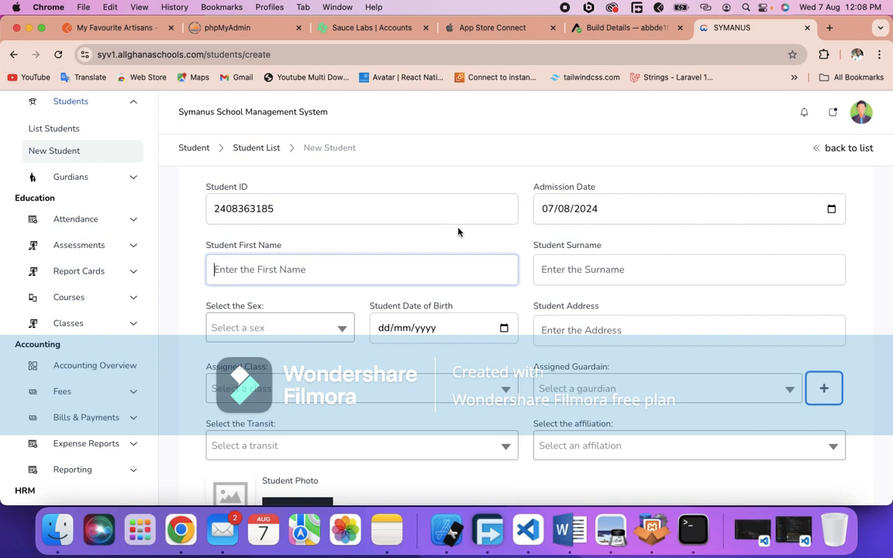
{"action": "scroll", "coordinate": [457, 232], "scroll_direction": "up", "scroll_amount": 2}
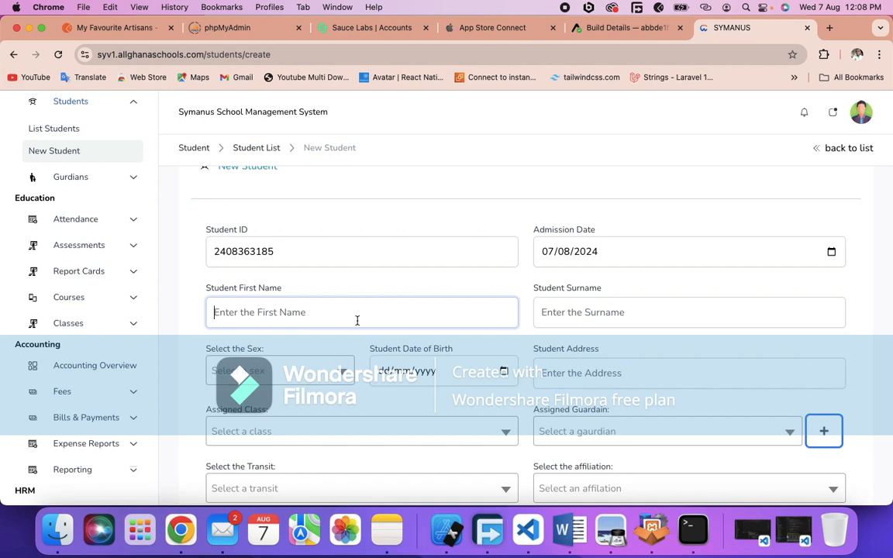
{"action": "scroll", "coordinate": [358, 320], "scroll_direction": "down", "scroll_amount": 2}
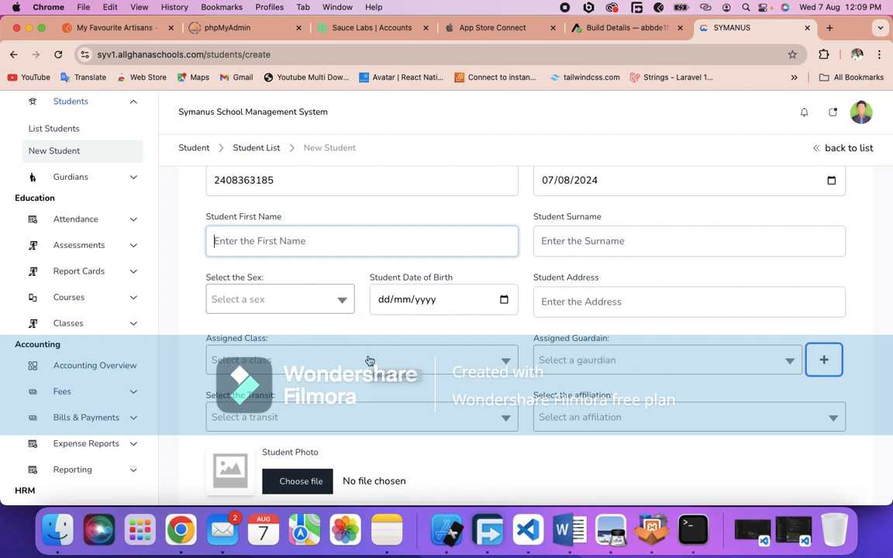
{"action": "scroll", "coordinate": [370, 360], "scroll_direction": "down", "scroll_amount": 3}
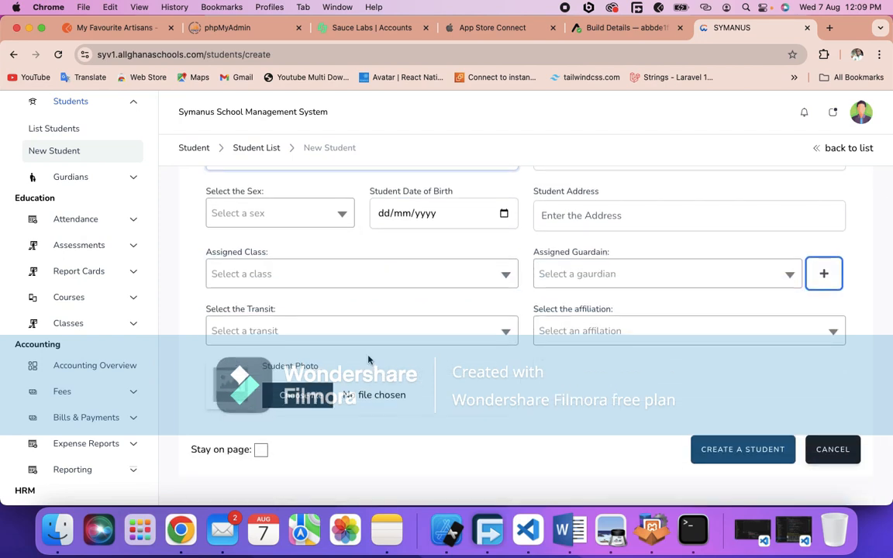
{"action": "scroll", "coordinate": [370, 361], "scroll_direction": "up", "scroll_amount": 2}
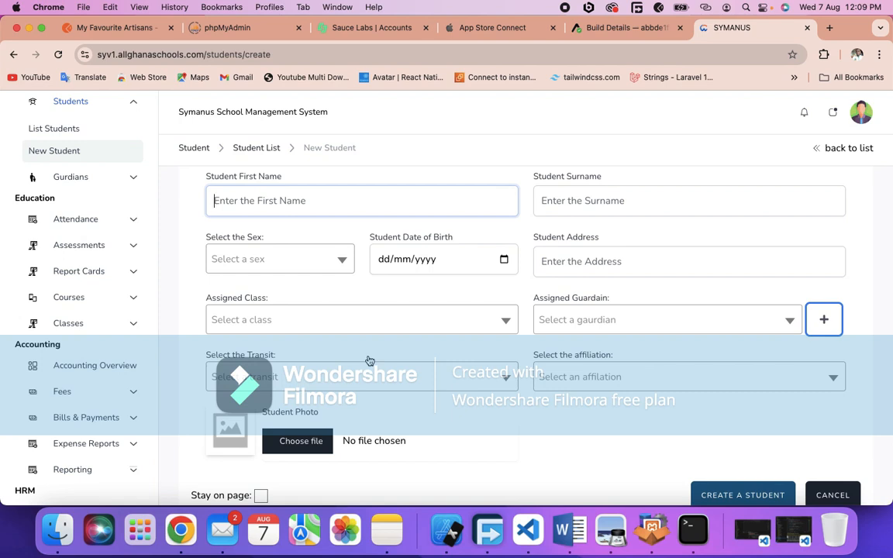
{"action": "scroll", "coordinate": [590, 391], "scroll_direction": "down", "scroll_amount": 2}
{"action": "left_click", "coordinate": [708, 419]}
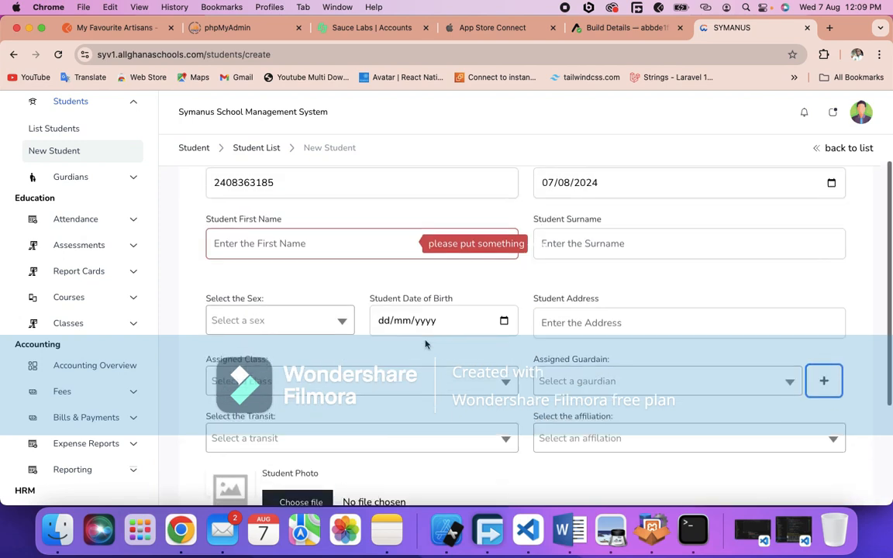
Step: Enter the student's first name and surname and set the sex to Male
{"action": "scroll", "coordinate": [408, 324], "scroll_direction": "up", "scroll_amount": 2}
{"action": "left_click", "coordinate": [316, 301]}
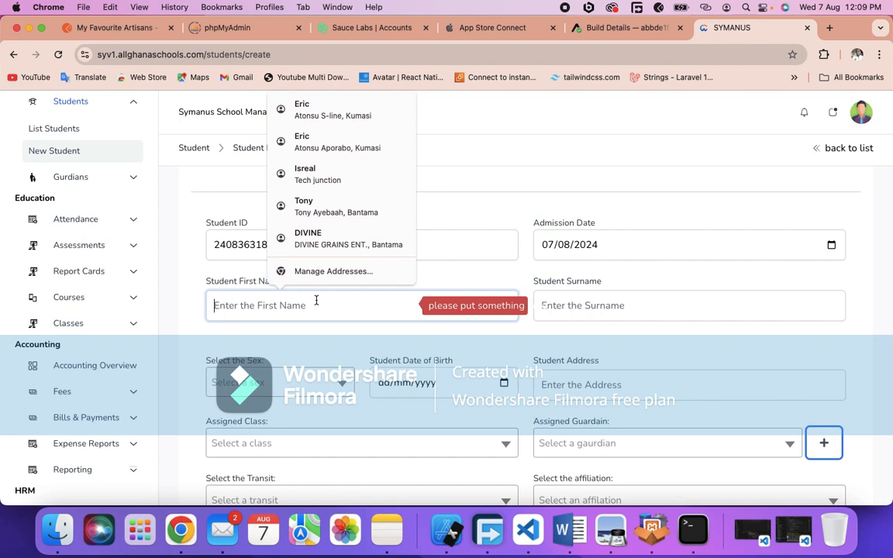
{"action": "type", "text": "Jo"}
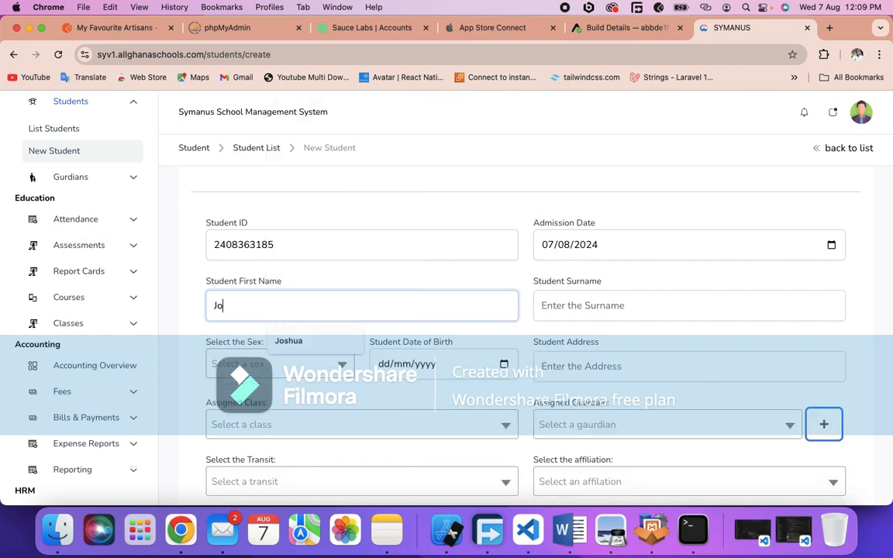
{"action": "type", "text": "hn"}
{"action": "left_click", "coordinate": [585, 305]}
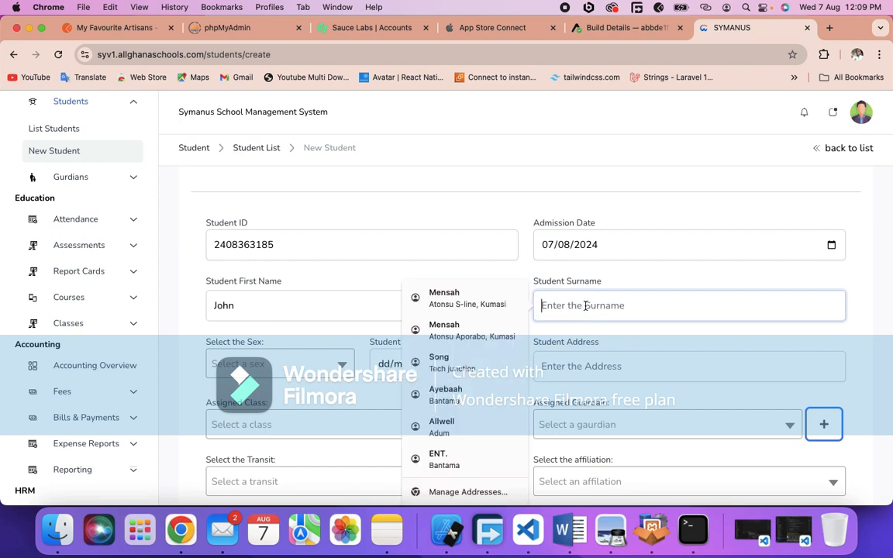
{"action": "type", "text": "A"}
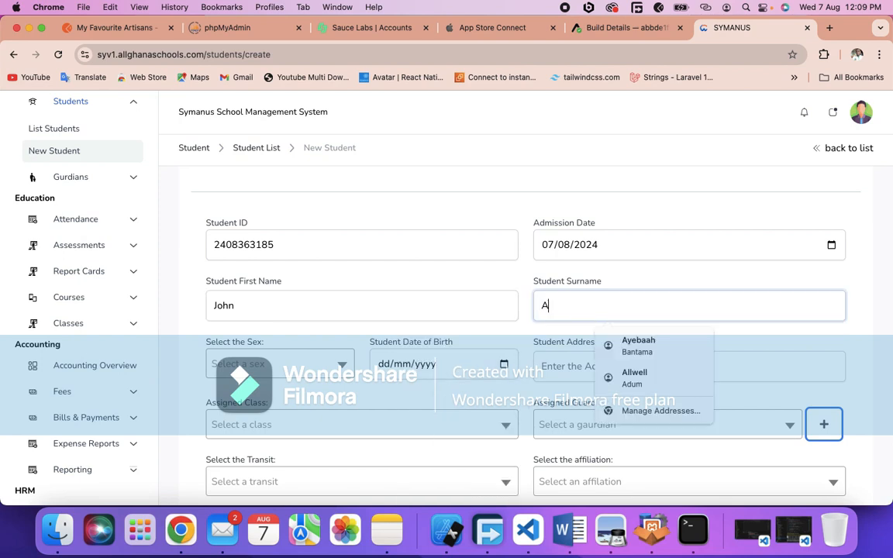
{"action": "type", "text": "du"}
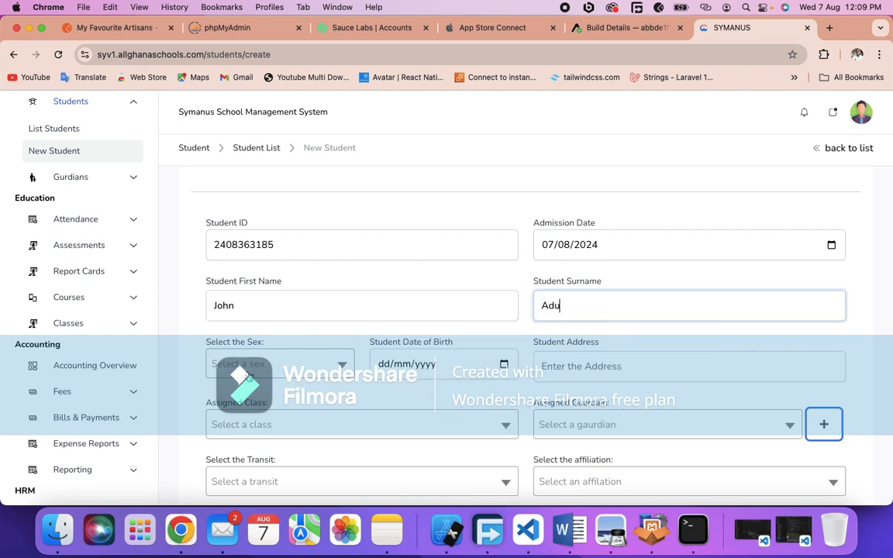
{"action": "left_click", "coordinate": [246, 366]}
{"action": "key", "text": "Return"}
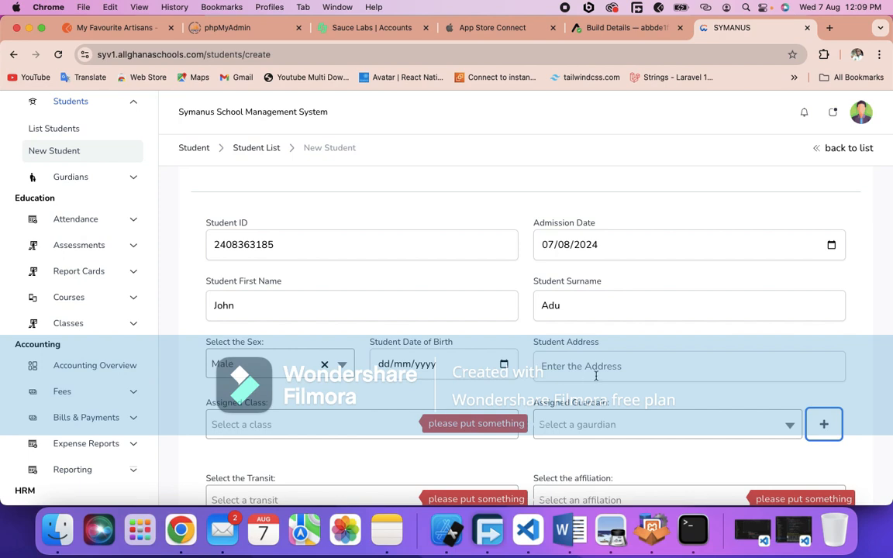
Step: Assign the student to TestClass1, check the transit options and set the affiliation to Non Staffed
{"action": "scroll", "coordinate": [599, 373], "scroll_direction": "down", "scroll_amount": 2}
{"action": "scroll", "coordinate": [600, 372], "scroll_direction": "down", "scroll_amount": 2}
{"action": "left_click", "coordinate": [317, 310]}
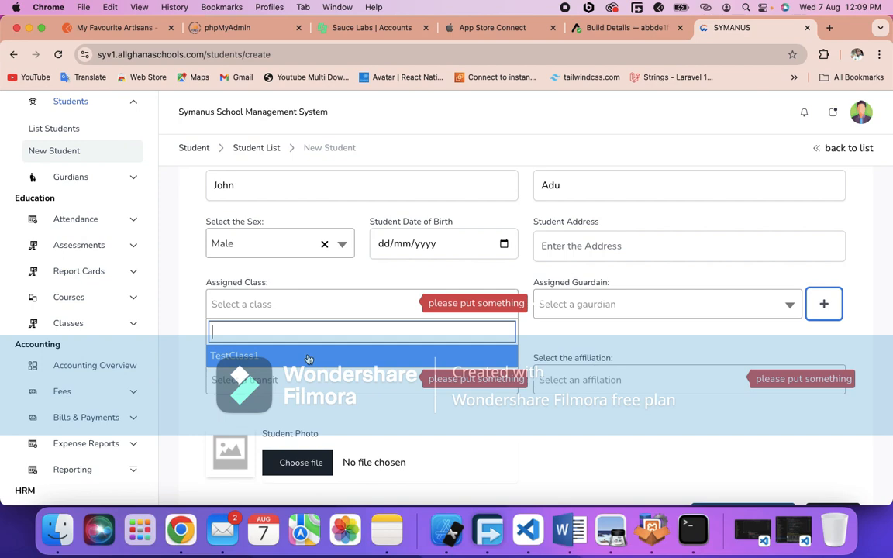
{"action": "left_click", "coordinate": [308, 357]}
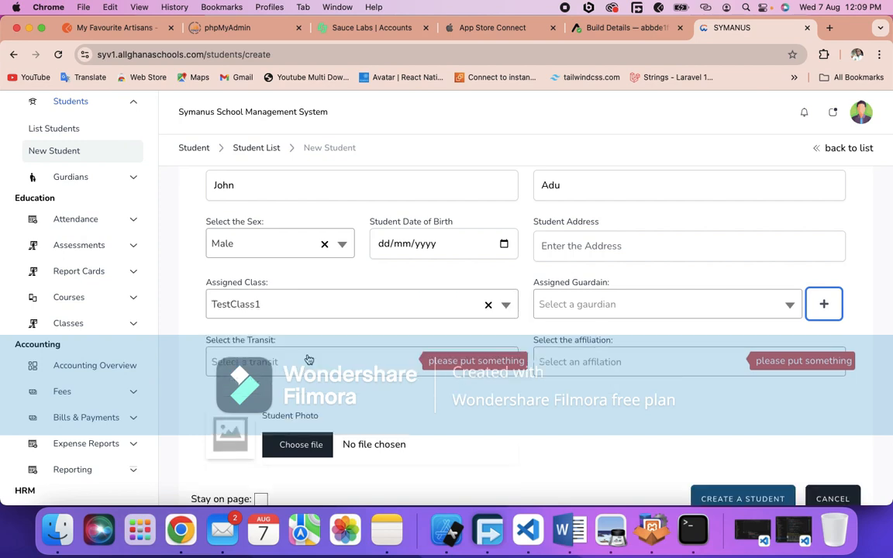
{"action": "left_click", "coordinate": [383, 362]}
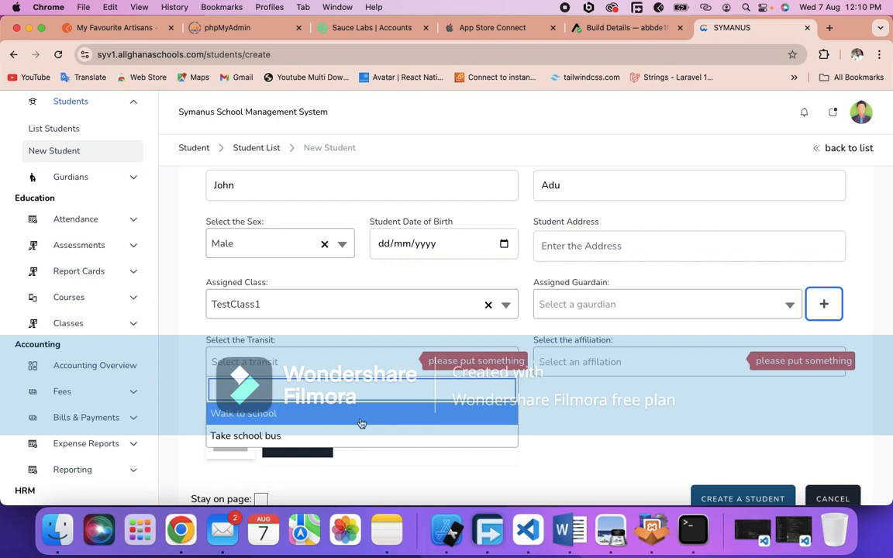
{"action": "left_click", "coordinate": [643, 367]}
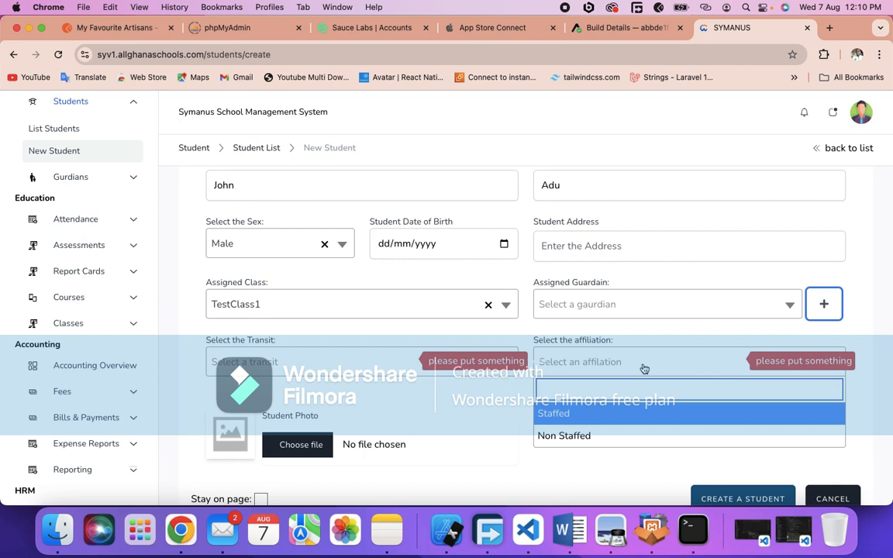
{"action": "left_click", "coordinate": [639, 435]}
Step: Review the student form's entries, from the student ID and names to the class, guardian, transit and photo fields
{"action": "scroll", "coordinate": [583, 401], "scroll_direction": "down", "scroll_amount": 3}
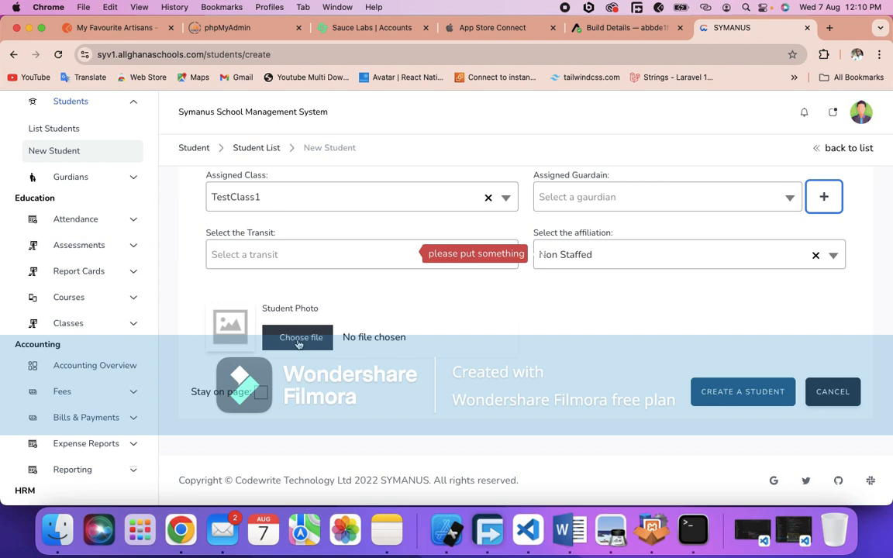
{"action": "scroll", "coordinate": [298, 343], "scroll_direction": "up", "scroll_amount": 1}
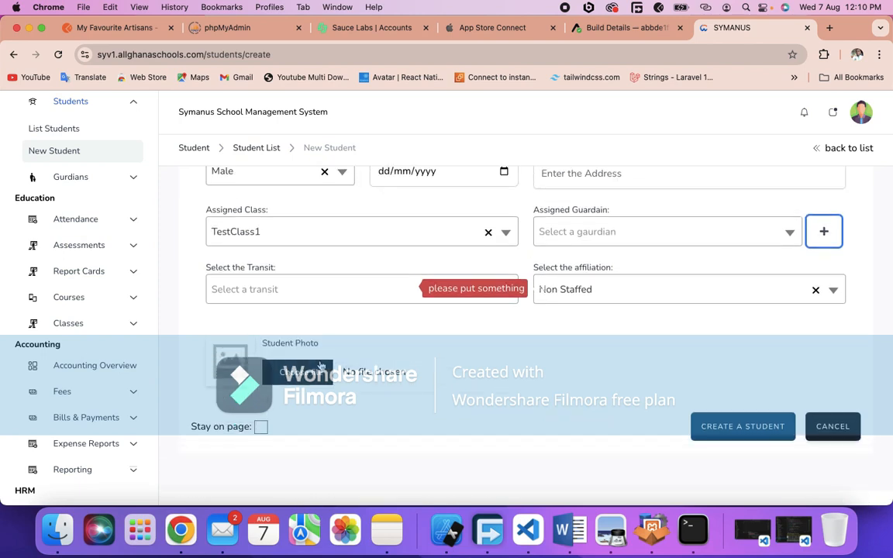
{"action": "scroll", "coordinate": [298, 344], "scroll_direction": "up", "scroll_amount": 4}
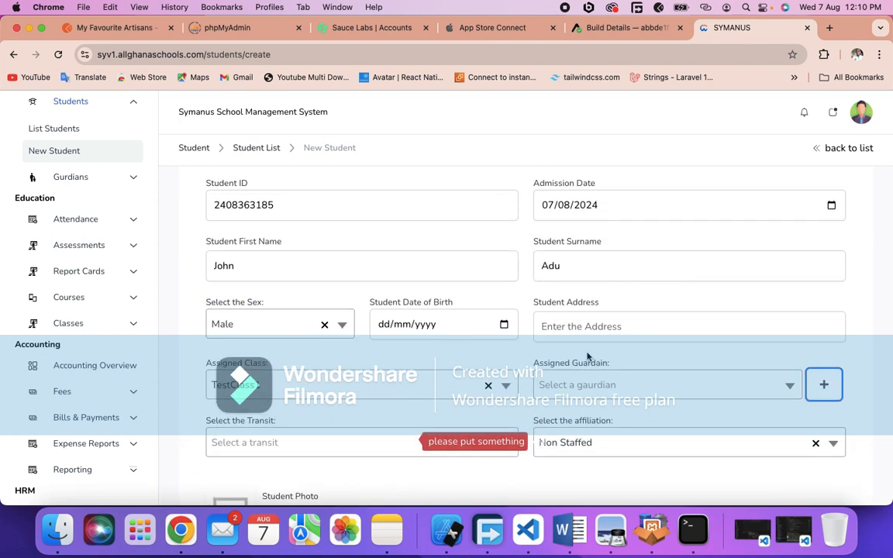
{"action": "scroll", "coordinate": [302, 341], "scroll_direction": "up", "scroll_amount": 1}
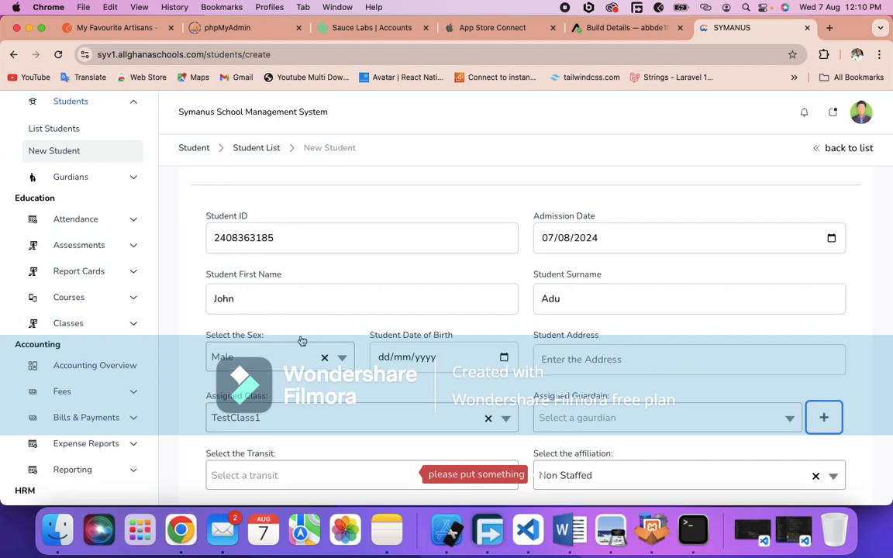
{"action": "left_click", "coordinate": [247, 287]}
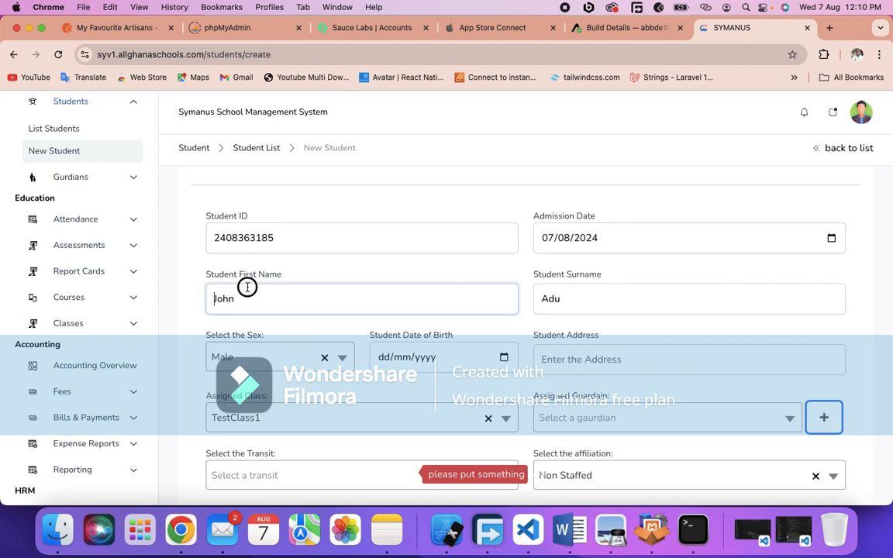
{"action": "left_click", "coordinate": [641, 286]}
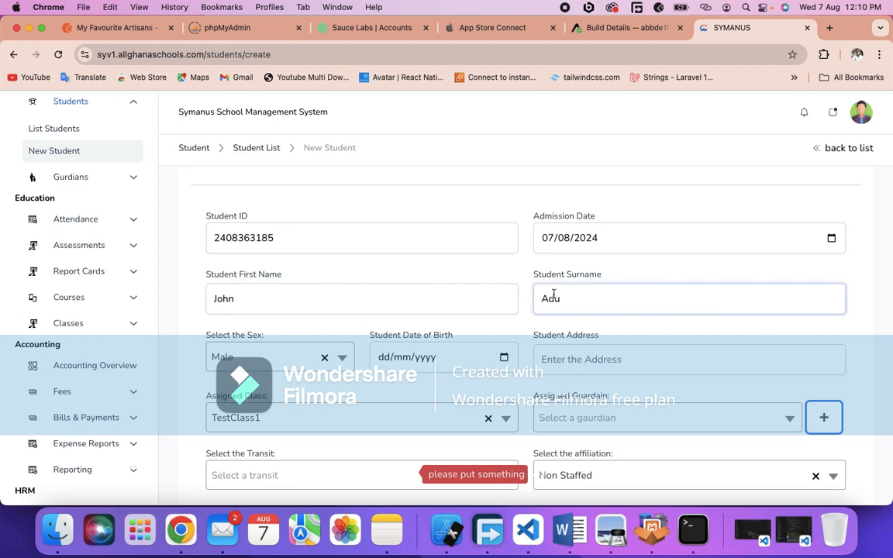
{"action": "left_click", "coordinate": [325, 242]}
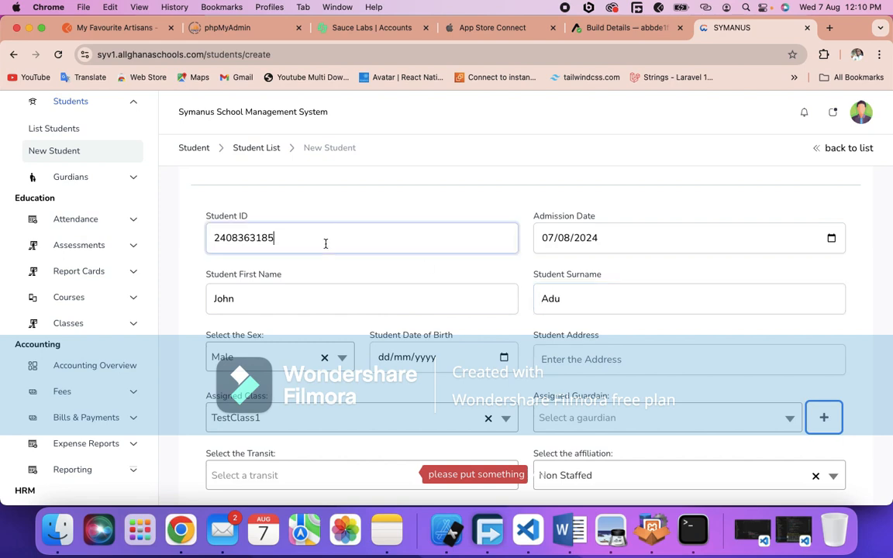
{"action": "scroll", "coordinate": [585, 259], "scroll_direction": "down", "scroll_amount": 3}
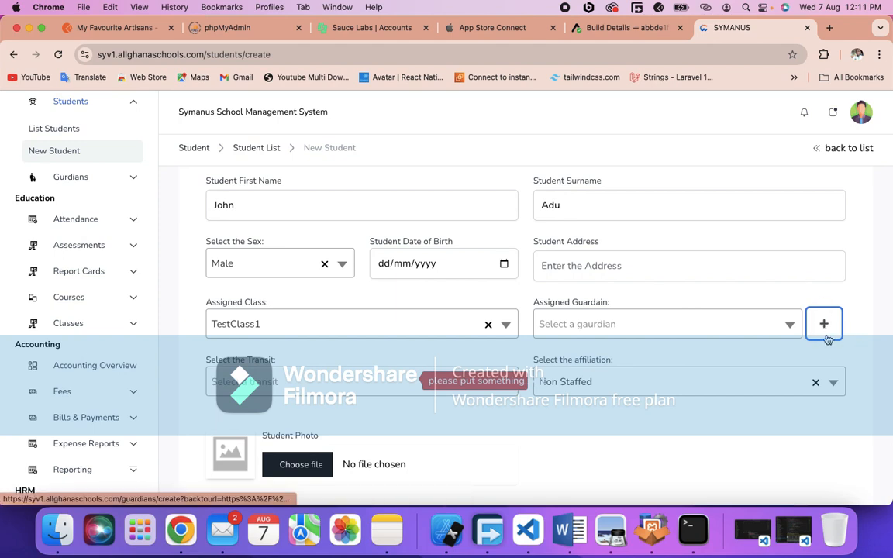
{"action": "left_click", "coordinate": [361, 329]}
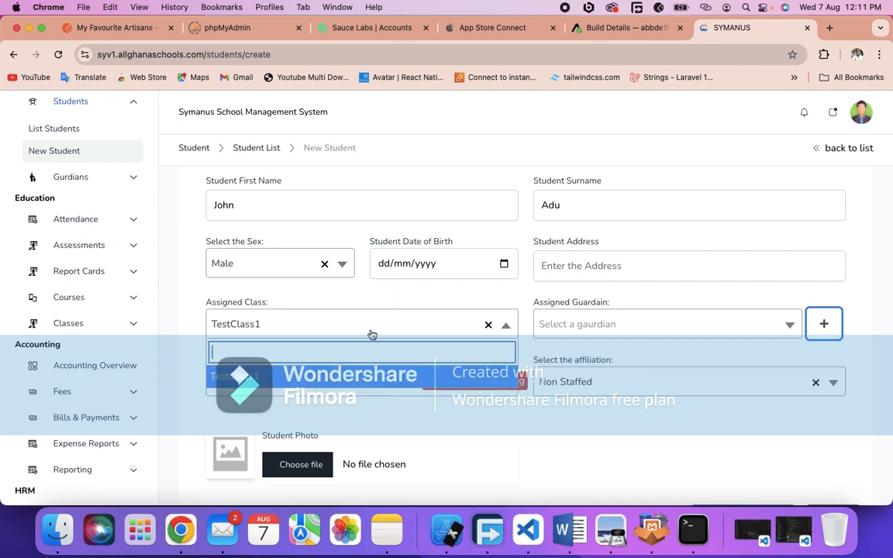
{"action": "left_click", "coordinate": [429, 342]}
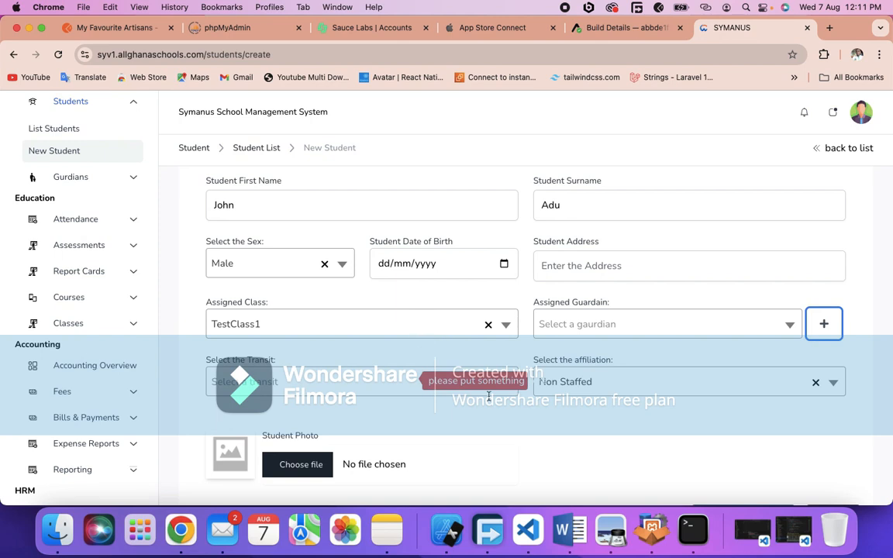
Step: Set the student's transit to Walk to school and create the student
{"action": "scroll", "coordinate": [693, 448], "scroll_direction": "down", "scroll_amount": 4}
{"action": "left_click", "coordinate": [743, 394]}
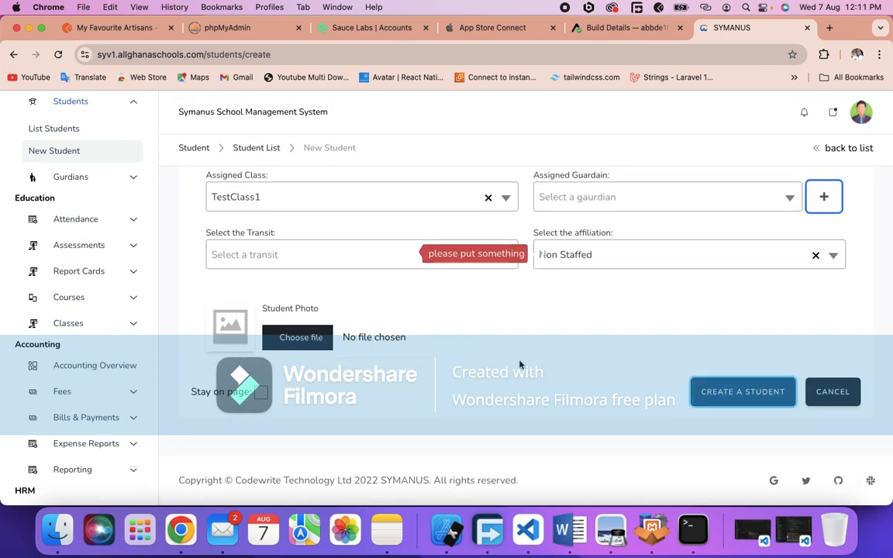
{"action": "left_click", "coordinate": [355, 332]}
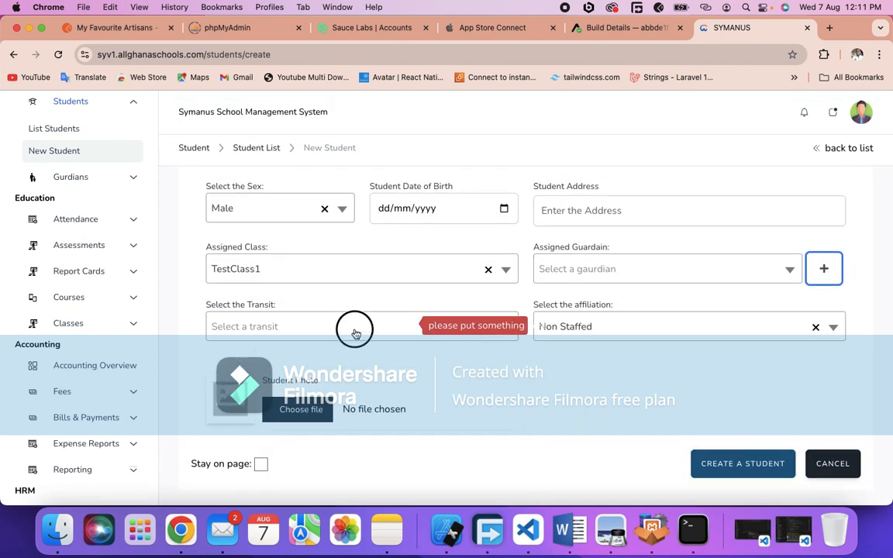
{"action": "left_click", "coordinate": [359, 378]}
{"action": "left_click", "coordinate": [742, 446]}
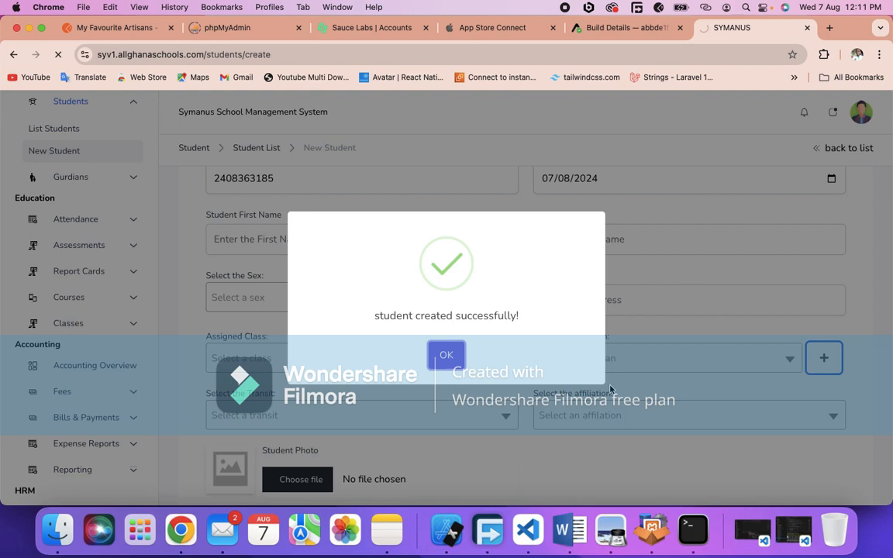
{"action": "left_click", "coordinate": [457, 358]}
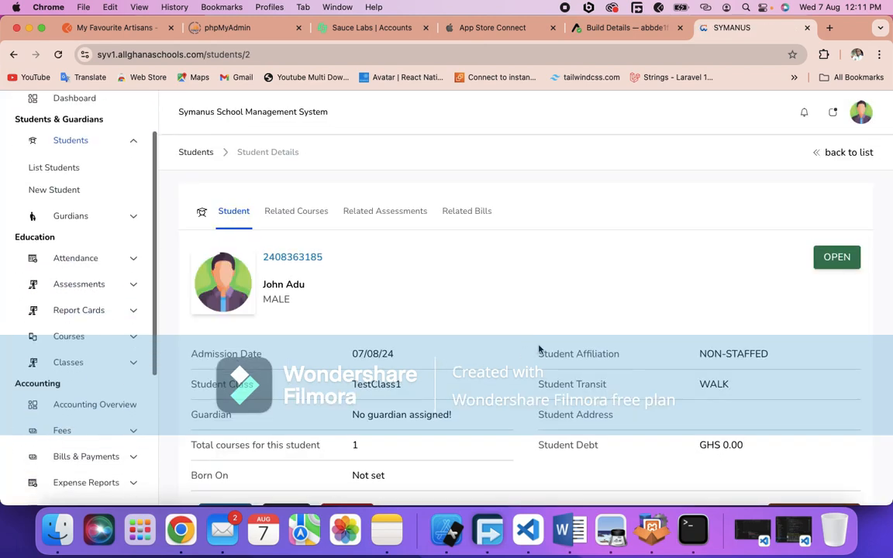
{"action": "scroll", "coordinate": [539, 350], "scroll_direction": "down", "scroll_amount": 3}
{"action": "scroll", "coordinate": [540, 349], "scroll_direction": "up", "scroll_amount": 4}
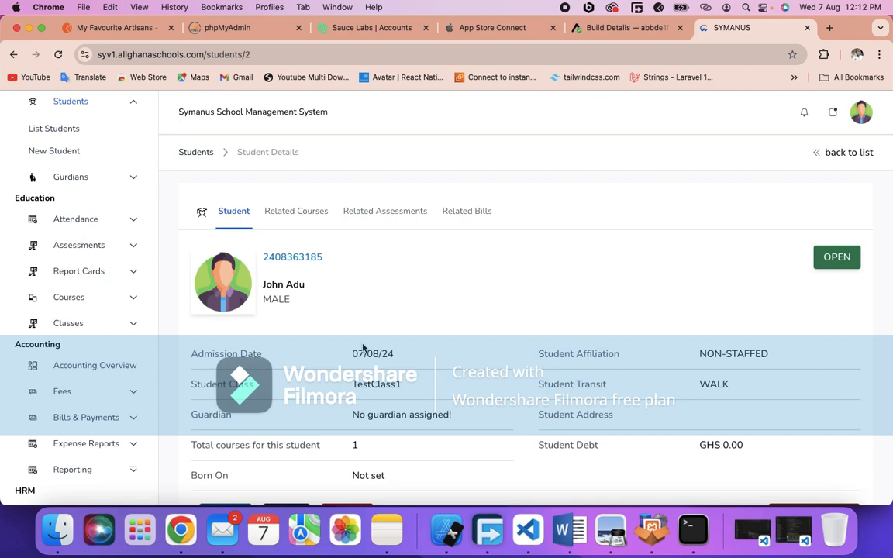
Step: Open the form for creating a new class
{"action": "left_click", "coordinate": [76, 323]}
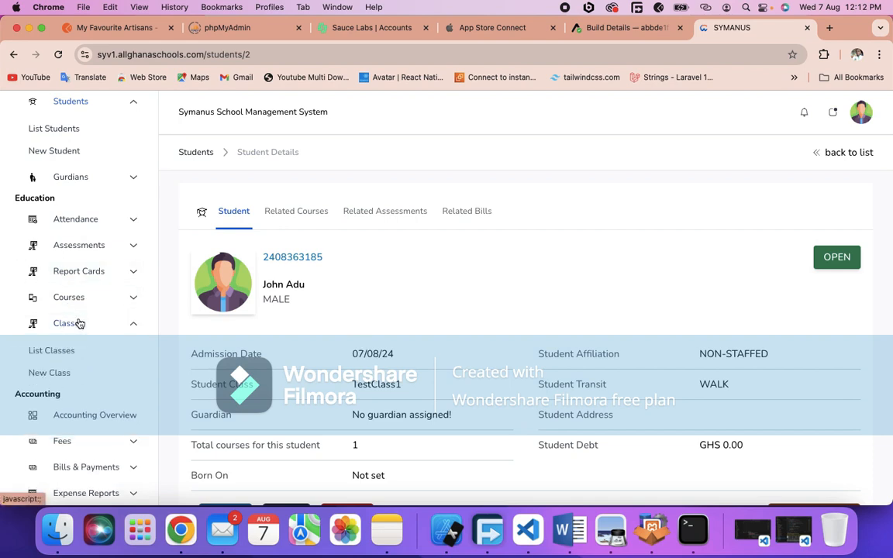
{"action": "left_click", "coordinate": [74, 374]}
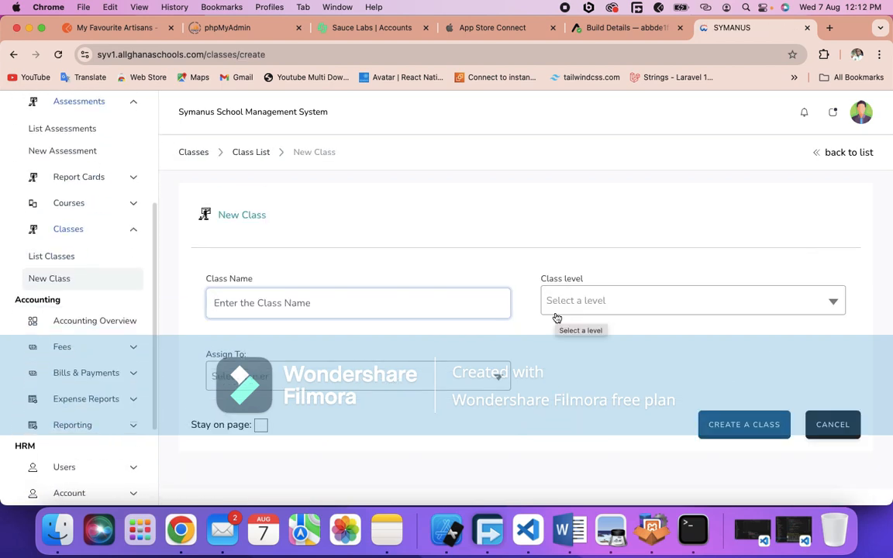
{"action": "left_click", "coordinate": [429, 297]}
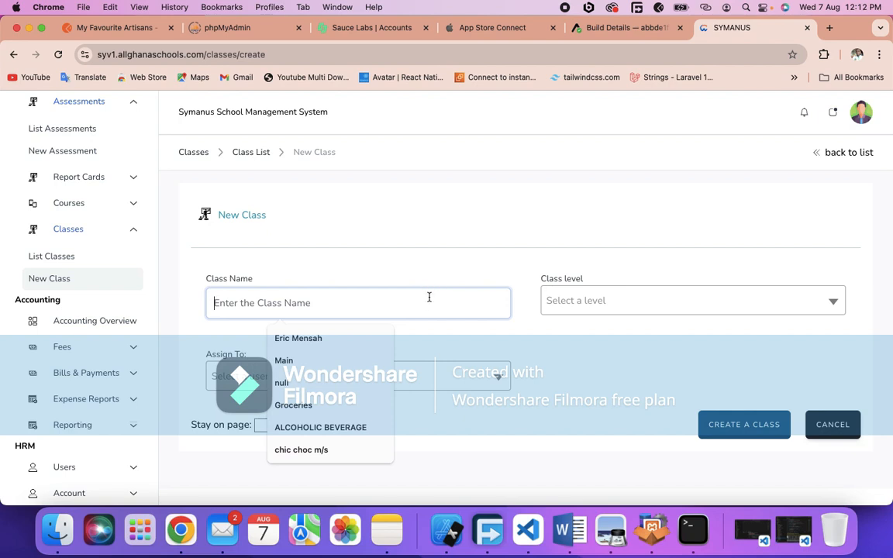
{"action": "type", "text": "Clas"}
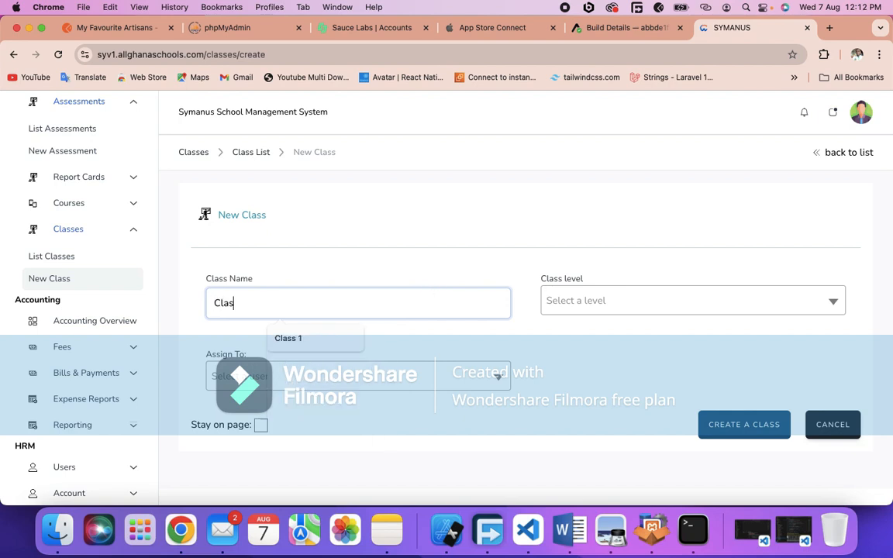
{"action": "type", "text": "s"}
{"action": "key", "text": "BackSpace"}
{"action": "key", "text": "BackSpace"}
{"action": "key", "text": "BackSpace"}
{"action": "key", "text": "BackSpace"}
{"action": "key", "text": "BackSpace"}
Step: Name the new class Bs1 A and set its class level to level 3
{"action": "type", "text": "Bs"}
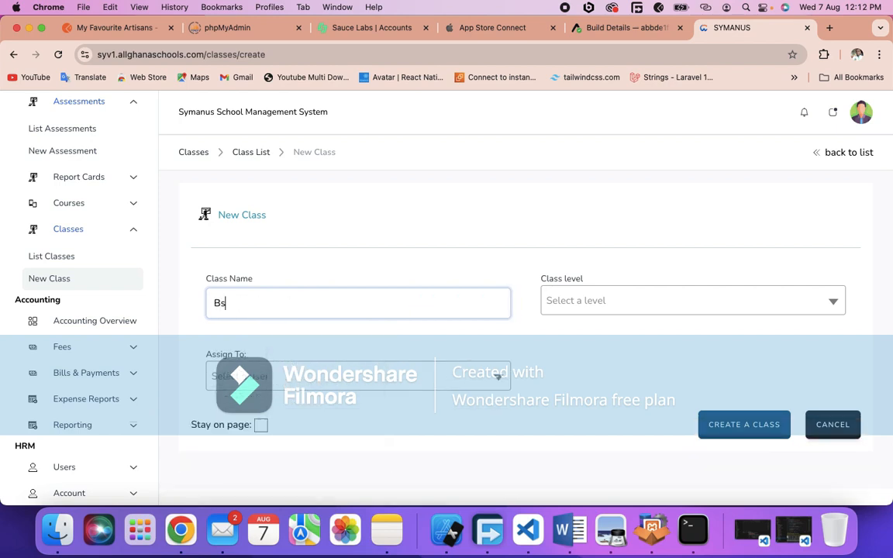
{"action": "type", "text": "1"}
{"action": "left_click", "coordinate": [698, 302]}
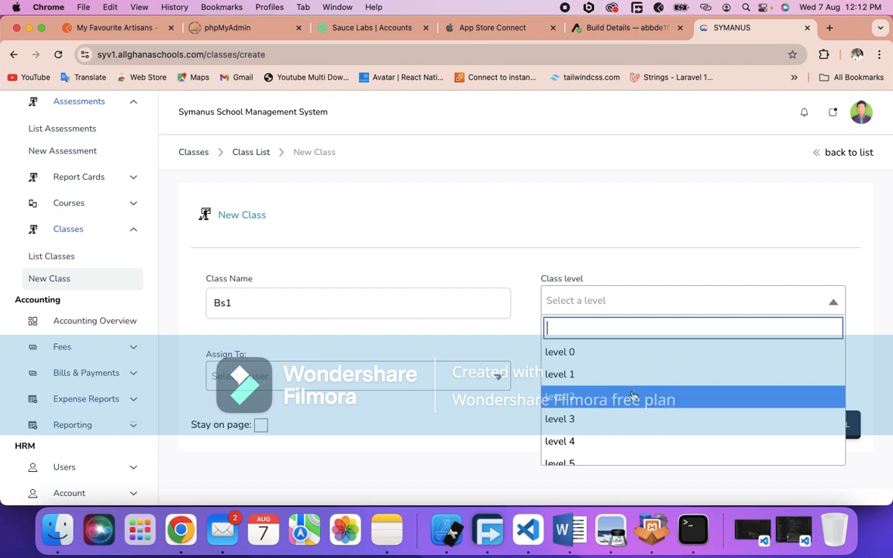
{"action": "scroll", "coordinate": [628, 399], "scroll_direction": "down", "scroll_amount": 2}
{"action": "left_click", "coordinate": [610, 376]}
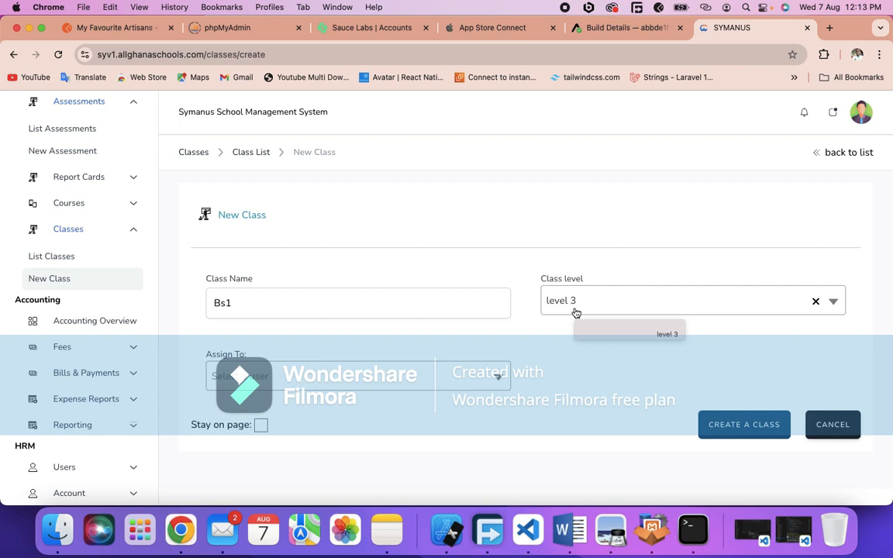
{"action": "left_click", "coordinate": [329, 297]}
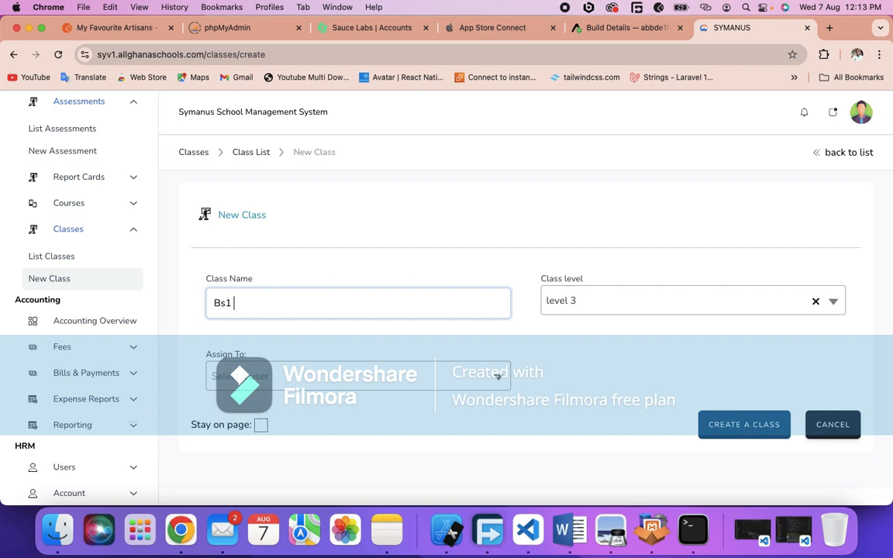
{"action": "type", "text": "A"}
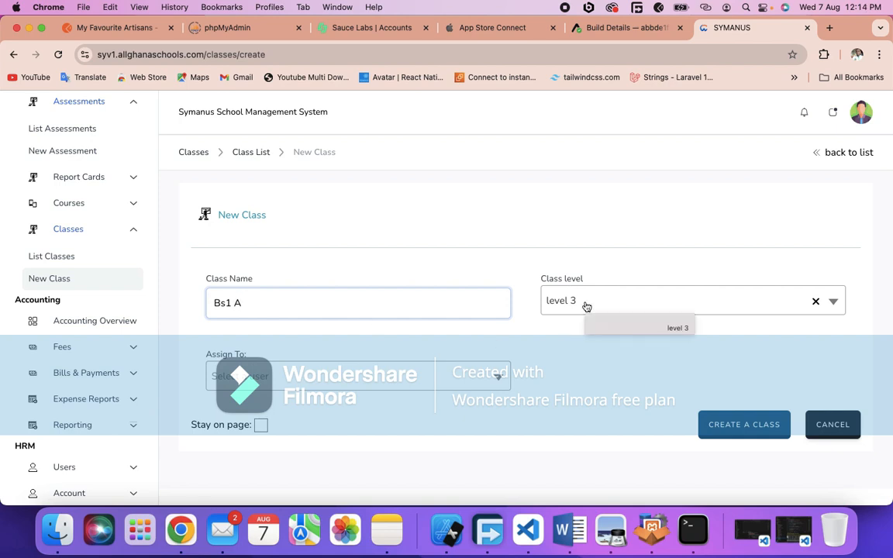
Step: Assign the class to the Super Administrator and create it
{"action": "left_click", "coordinate": [335, 390]}
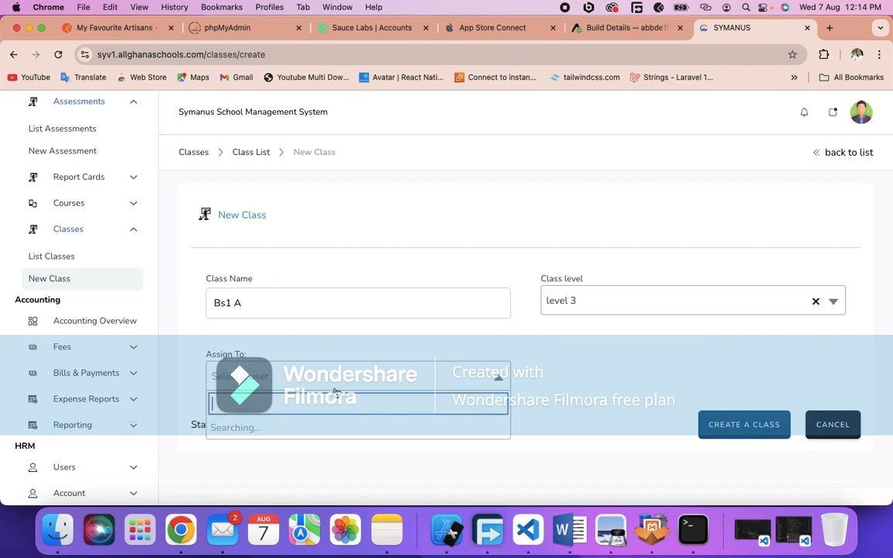
{"action": "left_click", "coordinate": [423, 381]}
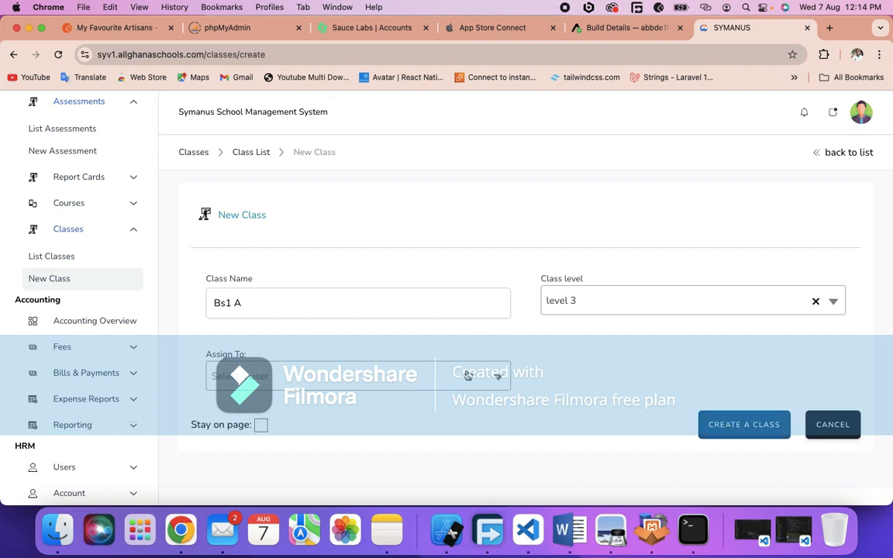
{"action": "left_click", "coordinate": [353, 376]}
{"action": "left_click", "coordinate": [365, 456]}
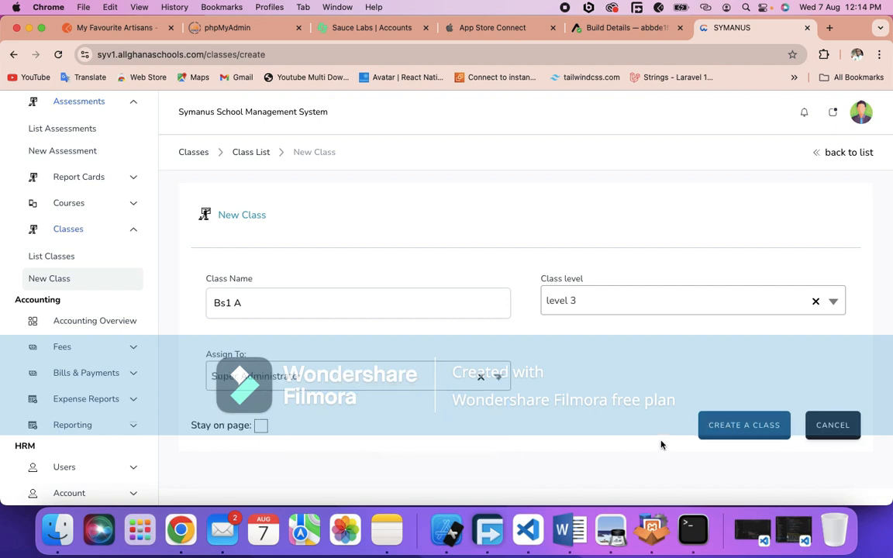
{"action": "left_click", "coordinate": [715, 432]}
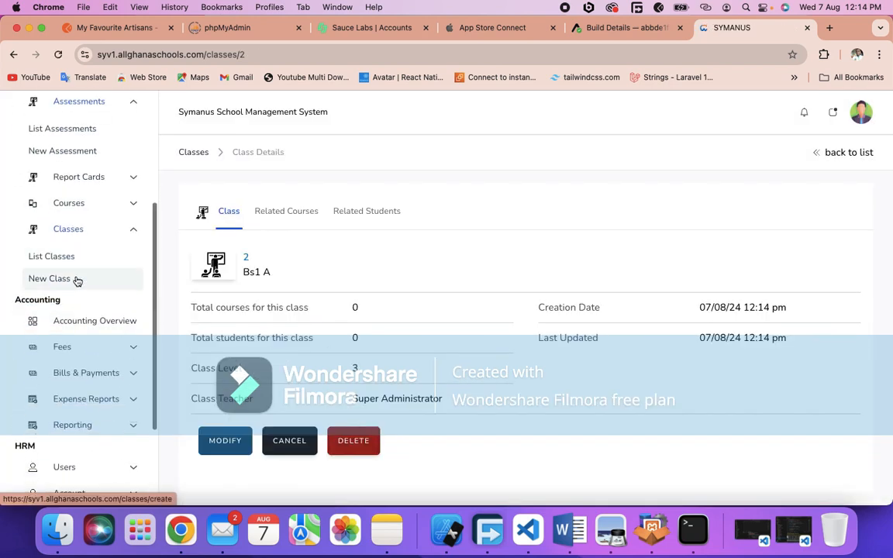
Step: Start another new class named Bs1 B and set its class level to level 3
{"action": "left_click", "coordinate": [78, 281]}
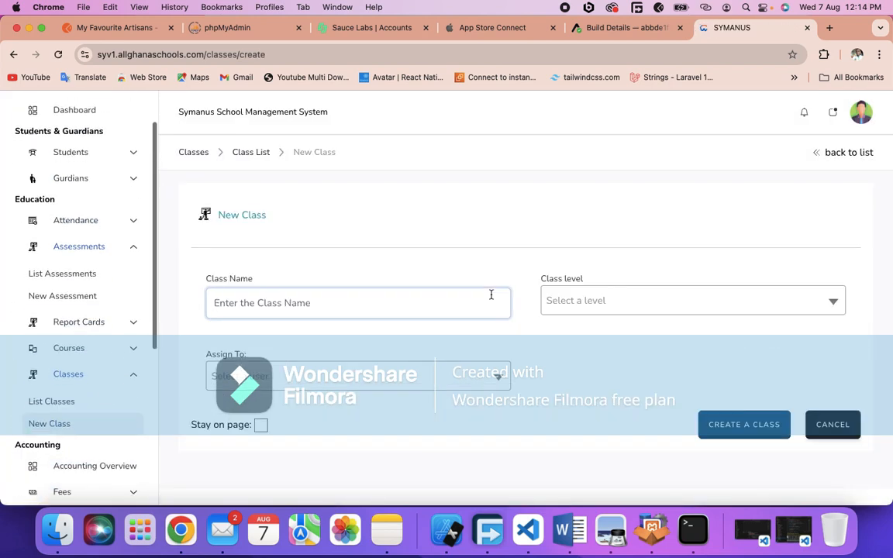
{"action": "left_click", "coordinate": [207, 280]}
{"action": "left_click", "coordinate": [255, 301]}
{"action": "type", "text": "Bs"}
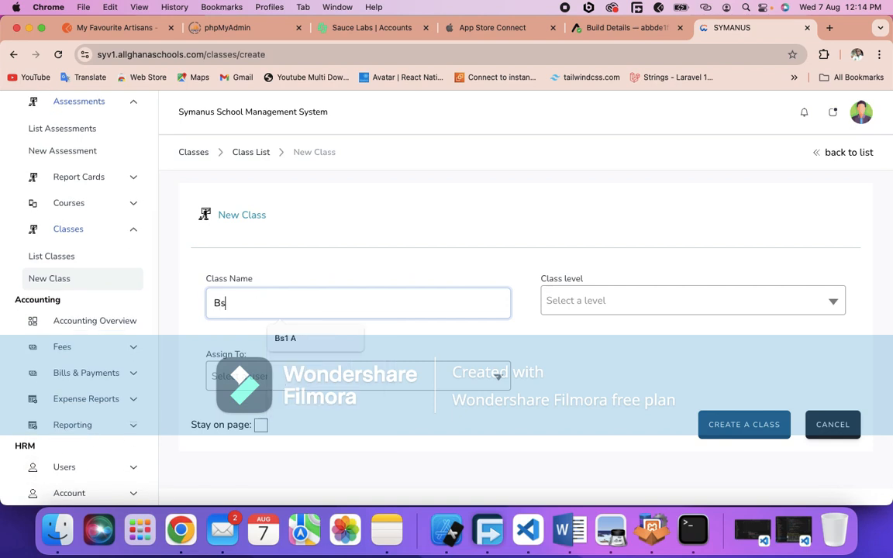
{"action": "type", "text": "1 V"}
{"action": "key", "text": "BackSpace"}
{"action": "type", "text": "B"}
{"action": "left_click", "coordinate": [585, 302]}
{"action": "left_click", "coordinate": [588, 419]}
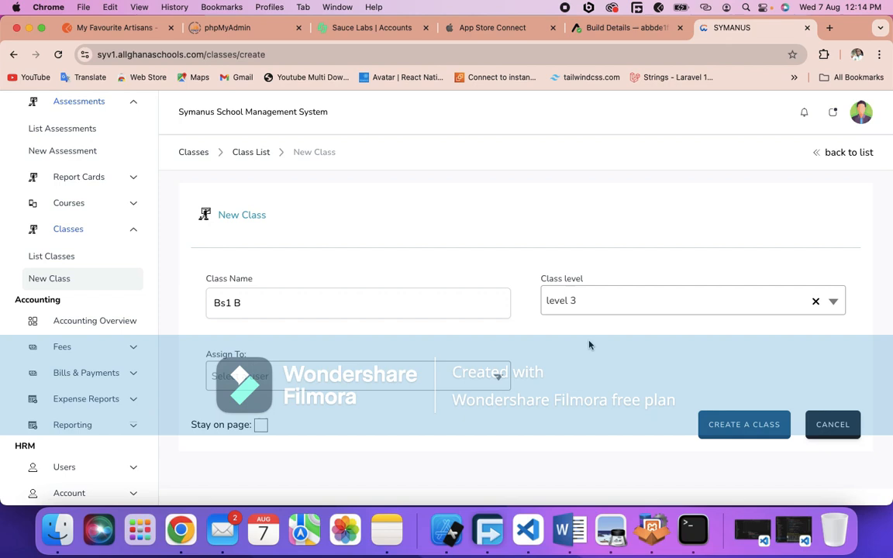
Step: Assign the Bs1 B class to the Super Administrator and create it
{"action": "left_click", "coordinate": [428, 375]}
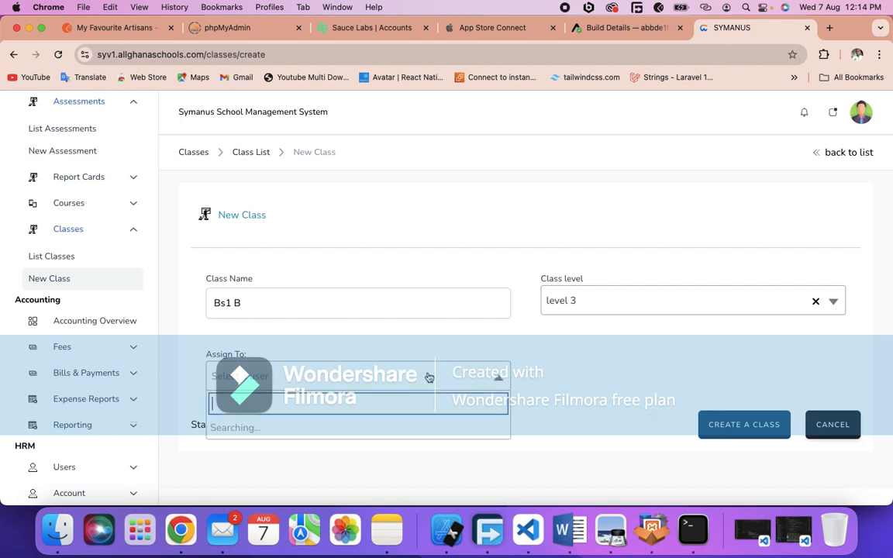
{"action": "left_click", "coordinate": [433, 428]}
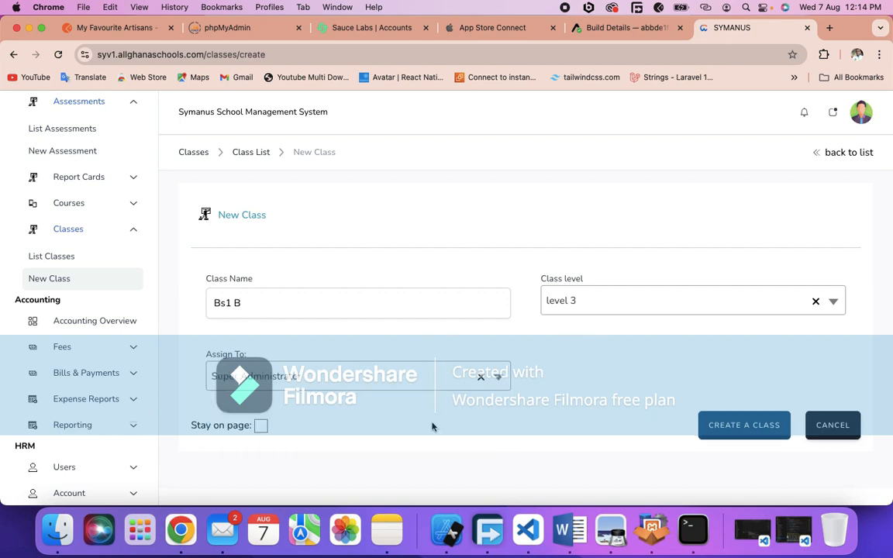
{"action": "left_click", "coordinate": [743, 425]}
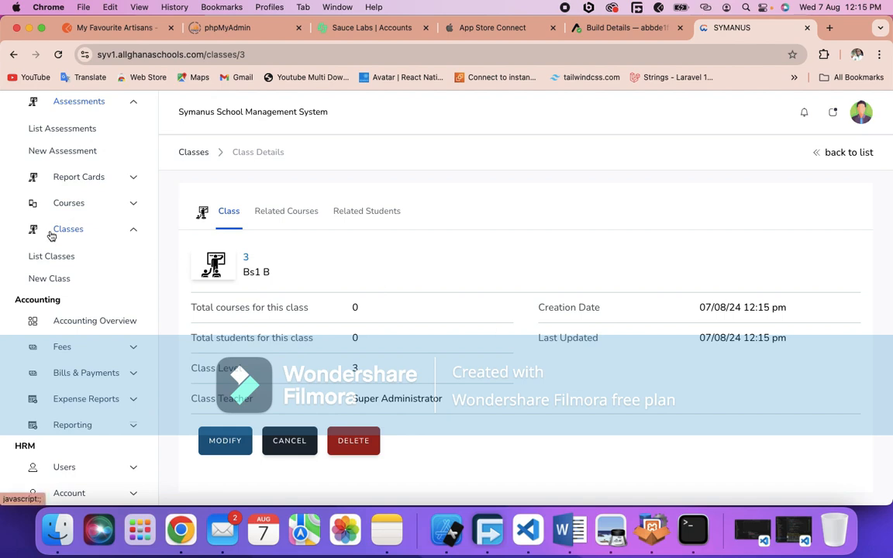
Step: Open the new student form and view the classes available for assignment without choosing one
{"action": "scroll", "coordinate": [50, 235], "scroll_direction": "up", "scroll_amount": 5}
{"action": "left_click", "coordinate": [124, 208]}
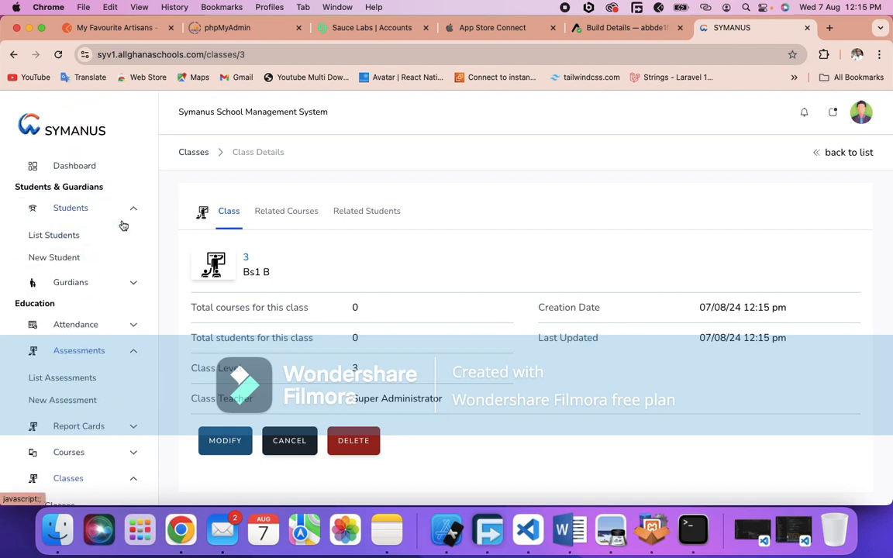
{"action": "left_click", "coordinate": [54, 257]}
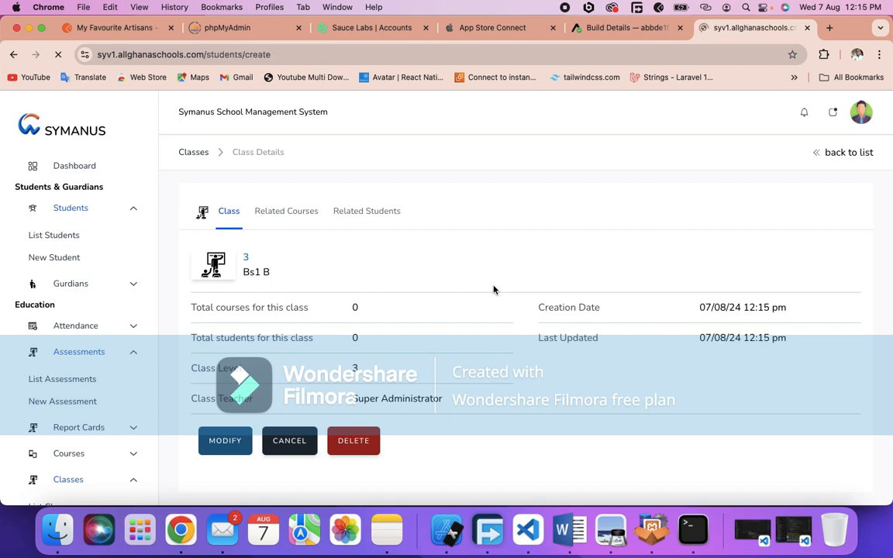
{"action": "scroll", "coordinate": [483, 291], "scroll_direction": "down", "scroll_amount": 5}
{"action": "scroll", "coordinate": [387, 283], "scroll_direction": "up", "scroll_amount": 3}
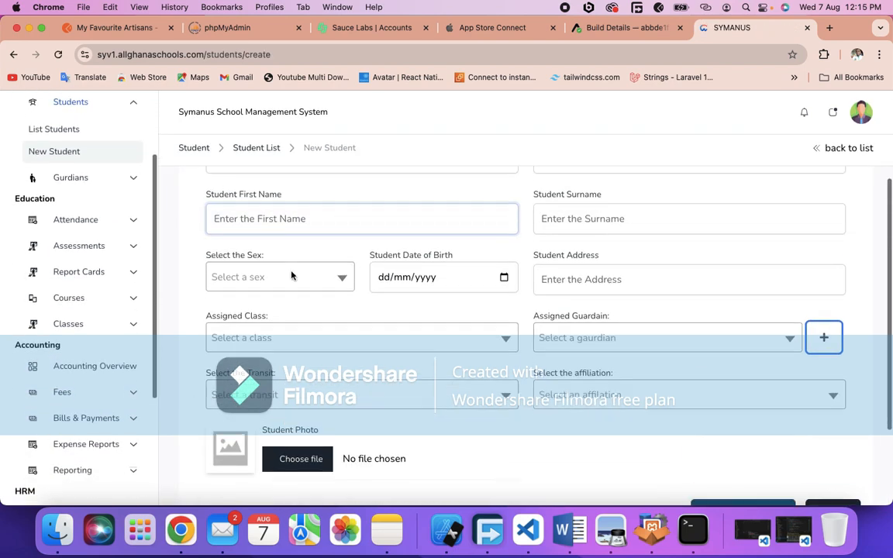
{"action": "left_click", "coordinate": [315, 349]}
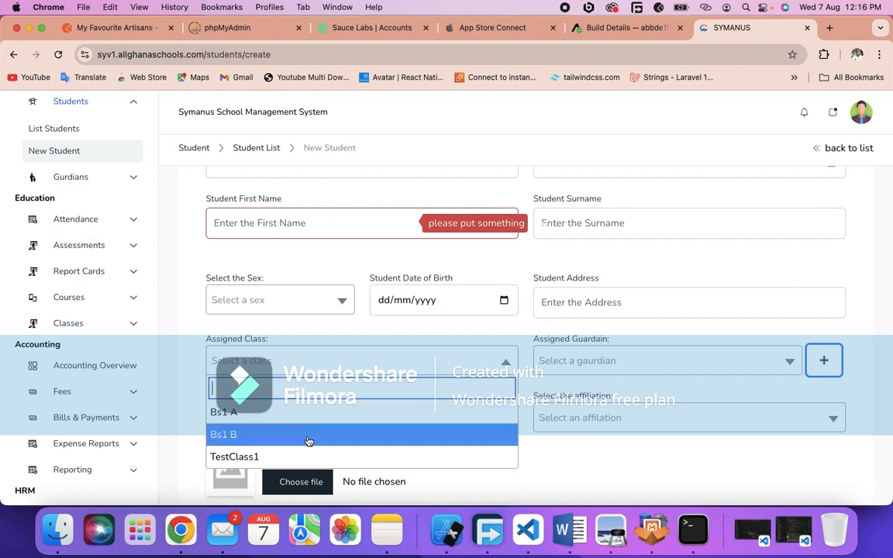
{"action": "left_click", "coordinate": [354, 368]}
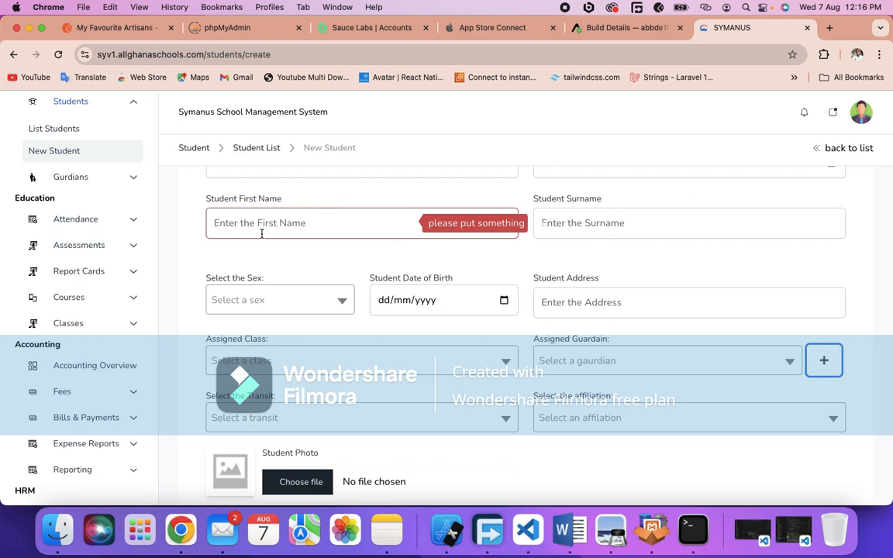
Step: Start a new course and name it English Language
{"action": "left_click", "coordinate": [68, 297]}
{"action": "left_click", "coordinate": [88, 348]}
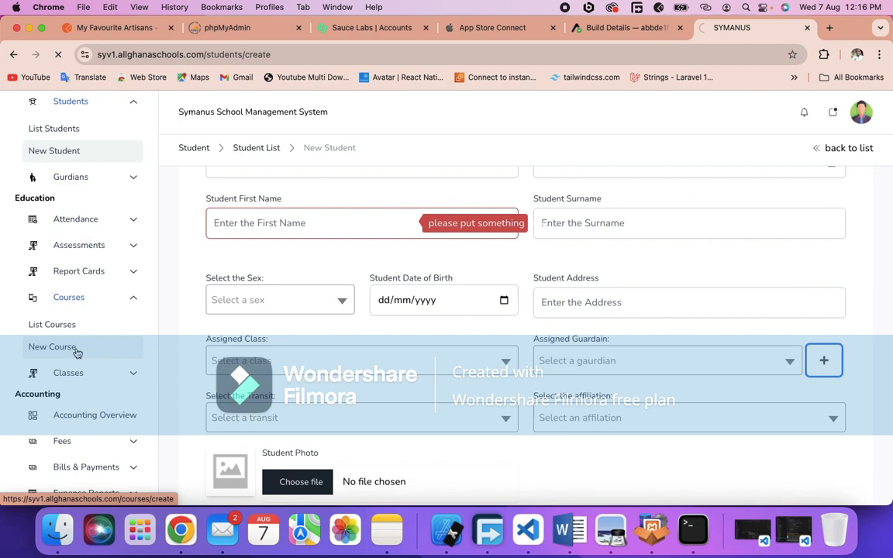
{"action": "scroll", "coordinate": [76, 353], "scroll_direction": "down", "scroll_amount": 2}
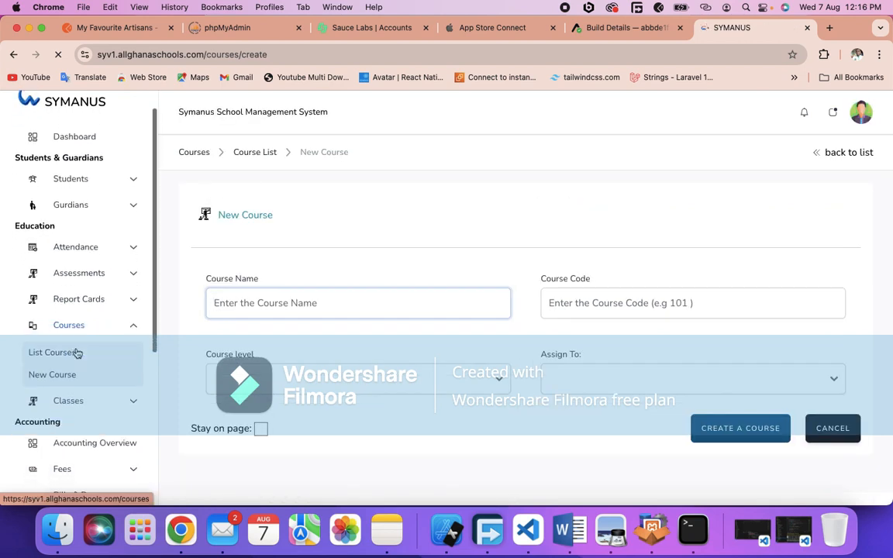
{"action": "left_click", "coordinate": [288, 305]}
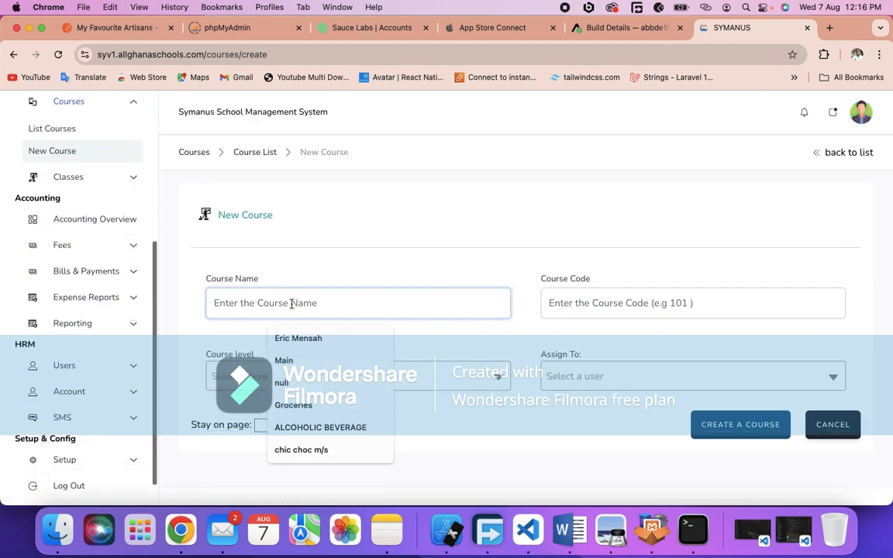
{"action": "type", "text": "En"}
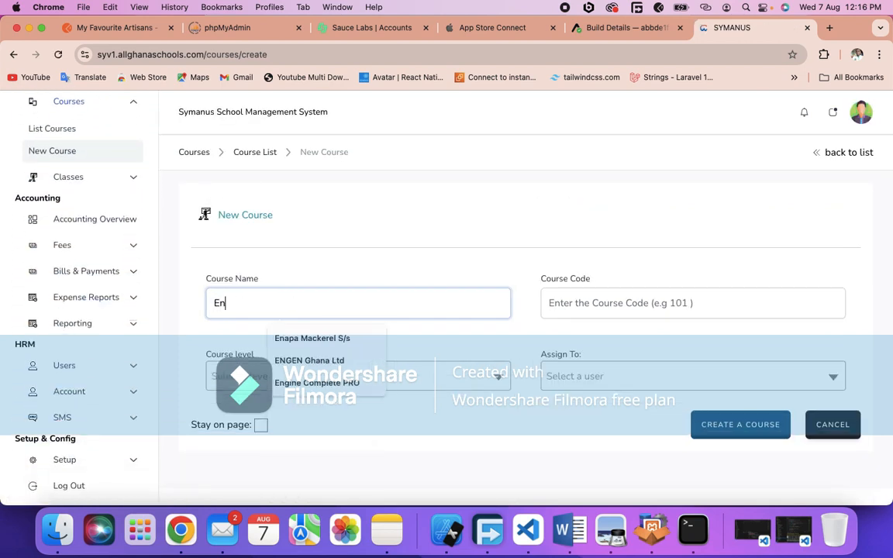
{"action": "type", "text": "glis"}
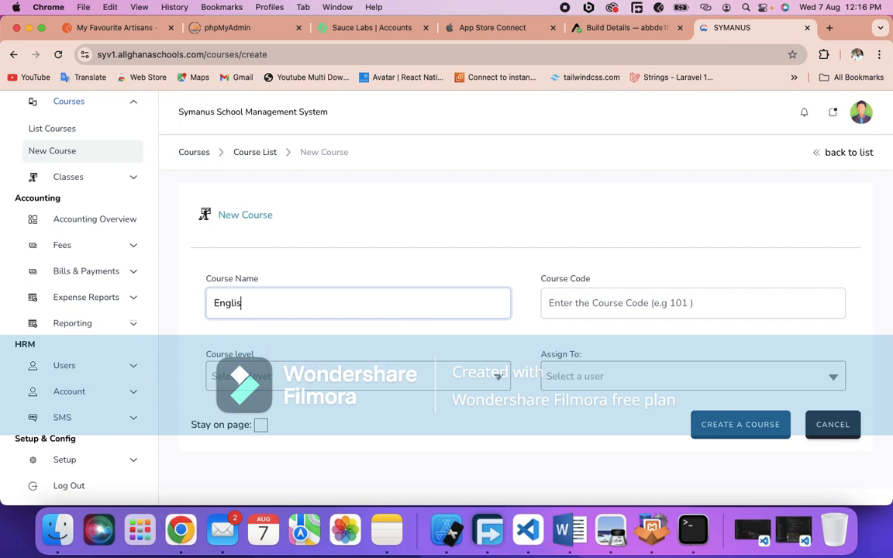
{"action": "type", "text": "h Language"}
Step: Set the course code to 101 and the course level to level 3
{"action": "left_click", "coordinate": [643, 308]}
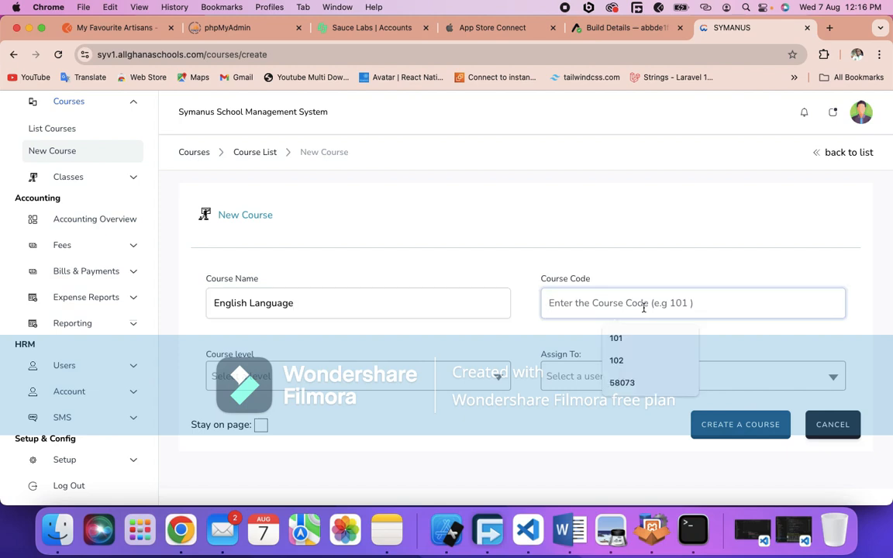
{"action": "type", "text": "101"}
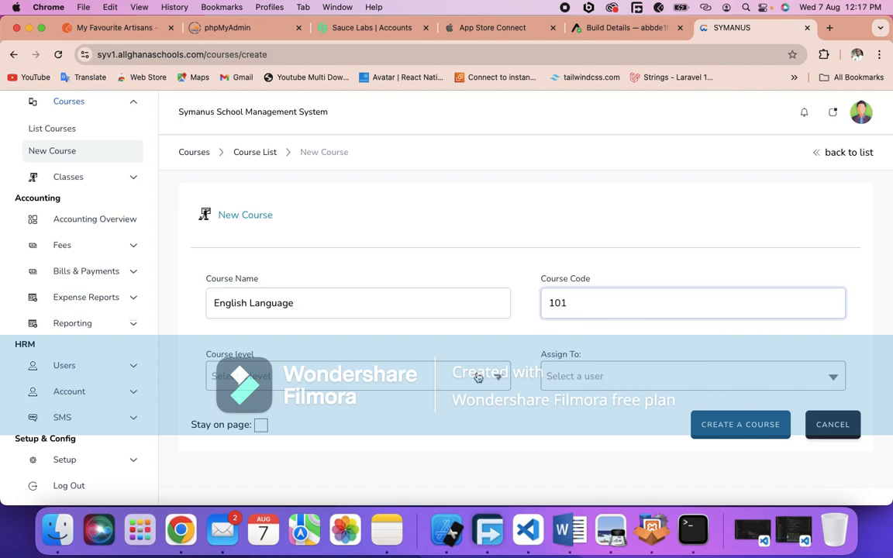
{"action": "left_click", "coordinate": [447, 378]}
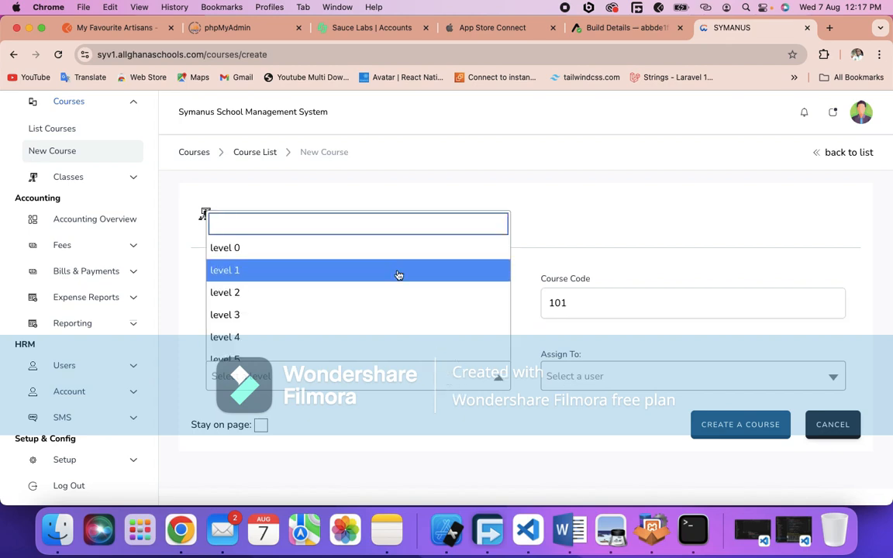
{"action": "left_click", "coordinate": [400, 308]}
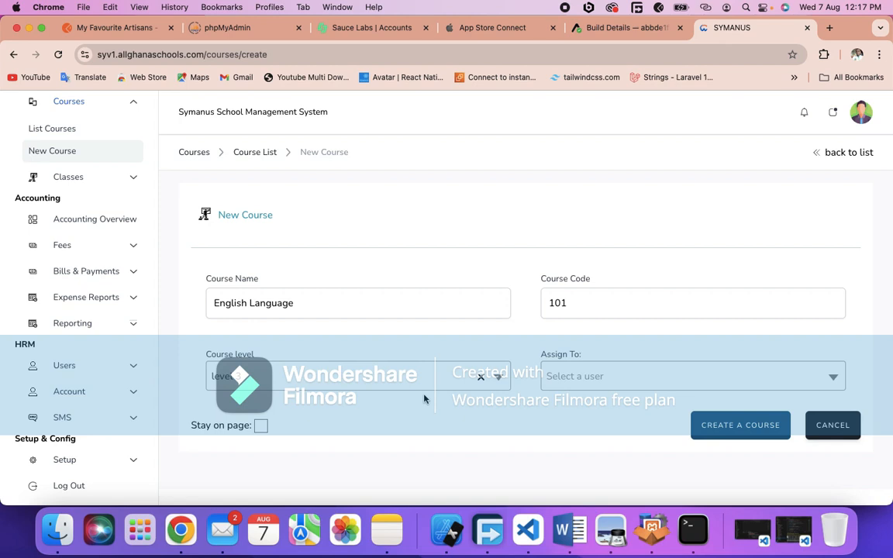
{"action": "left_click", "coordinate": [406, 307]}
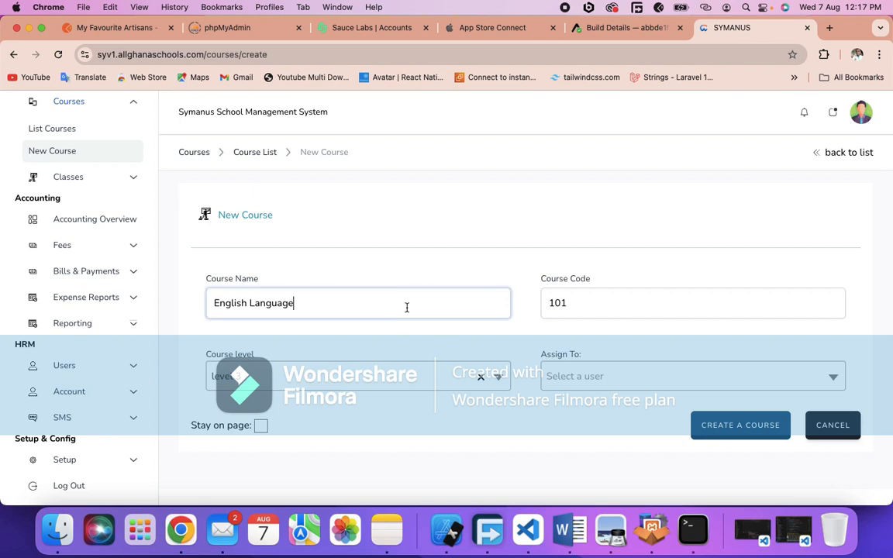
{"action": "type", "text": "101"}
{"action": "double_click", "coordinate": [407, 308]}
{"action": "key", "text": "BackSpace"}
{"action": "left_click", "coordinate": [622, 302]}
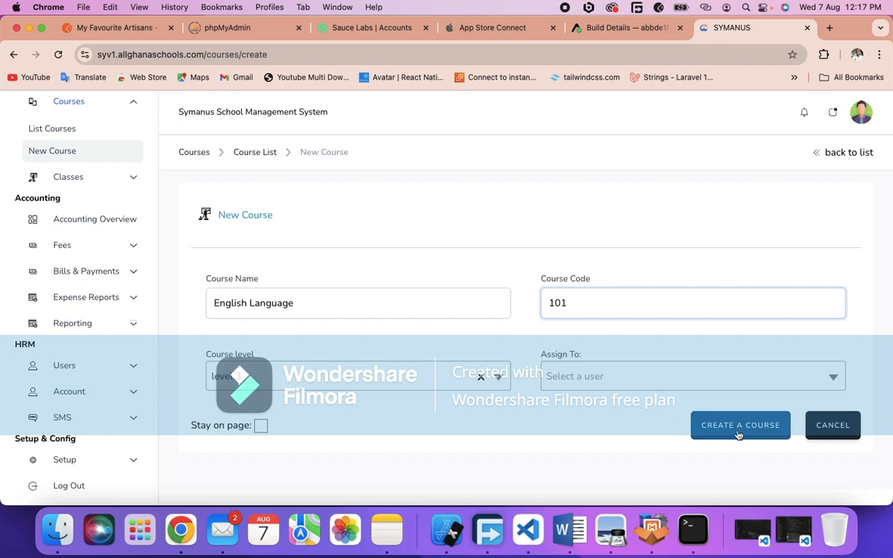
Step: Try to create the English Language course with code 101 and no assigned user
{"action": "left_click", "coordinate": [686, 379]}
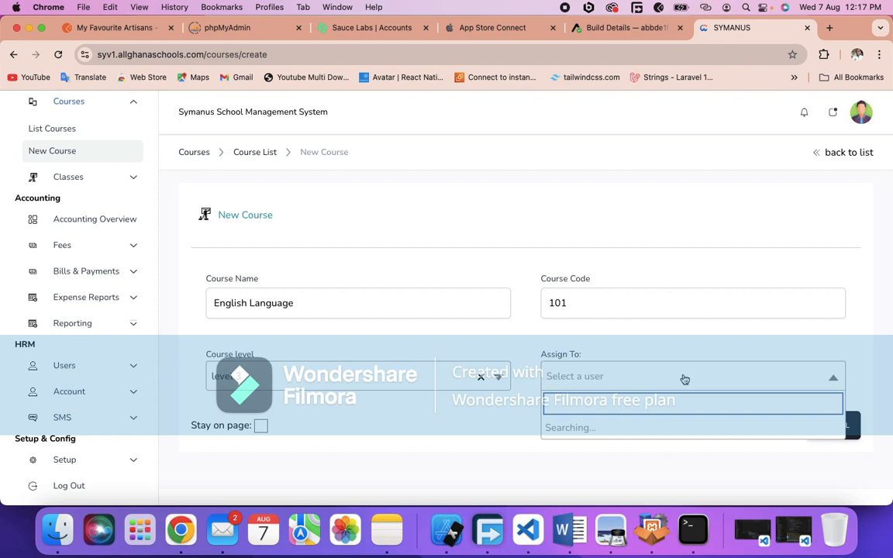
{"action": "left_click", "coordinate": [683, 379]}
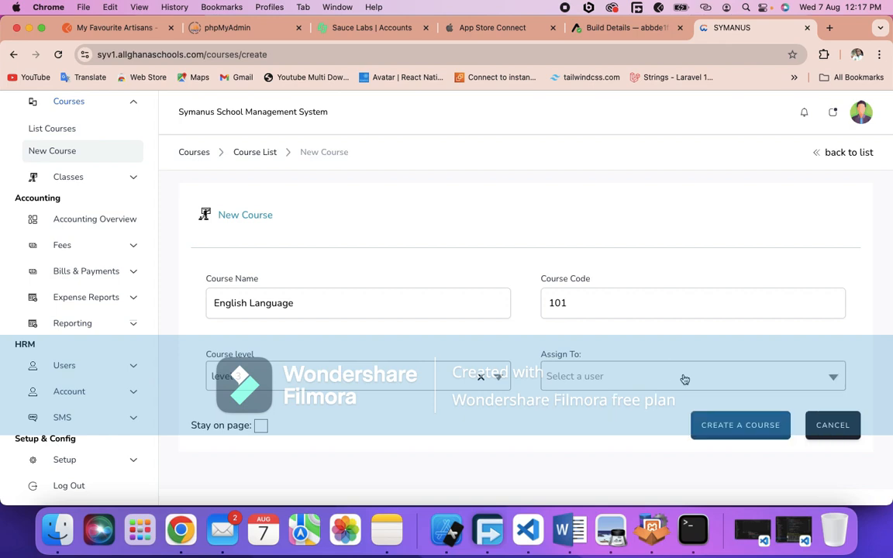
{"action": "left_click", "coordinate": [719, 427]}
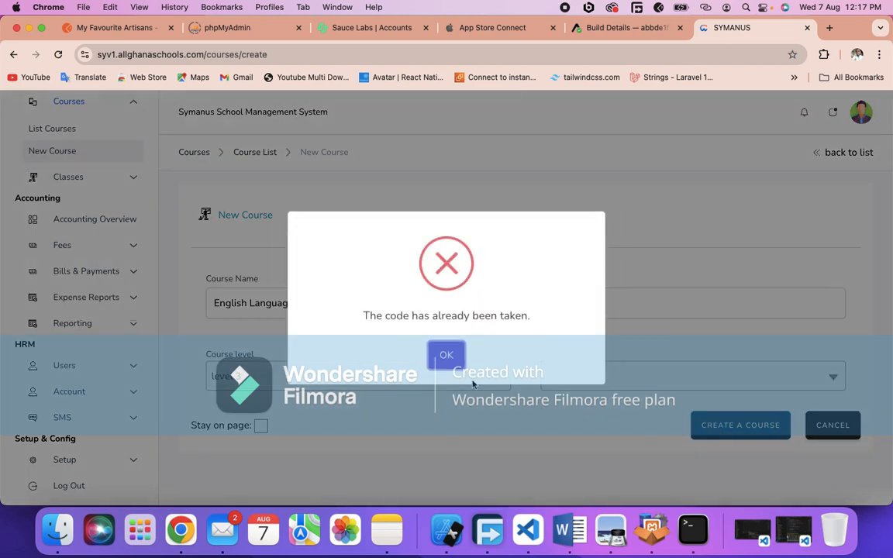
{"action": "left_click", "coordinate": [451, 368]}
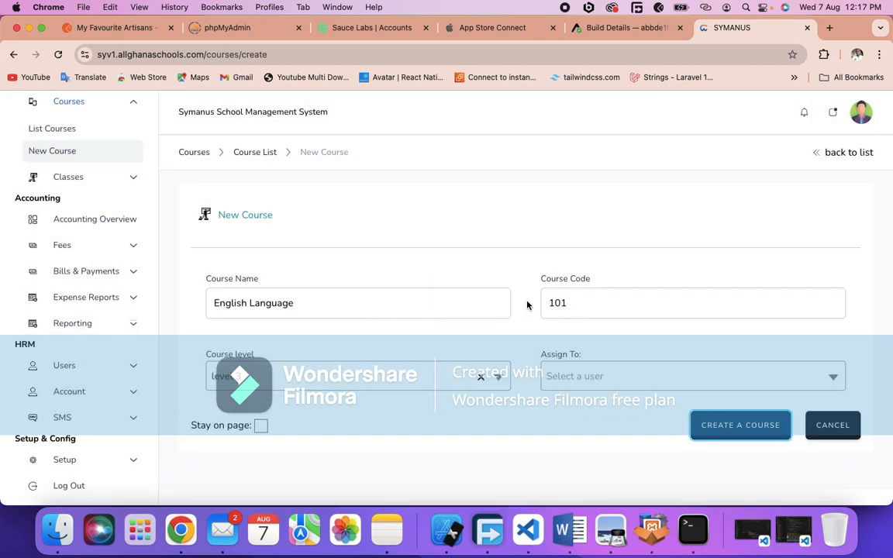
Step: Set the English Language course code to 103 and create the course
{"action": "double_click", "coordinate": [581, 302]}
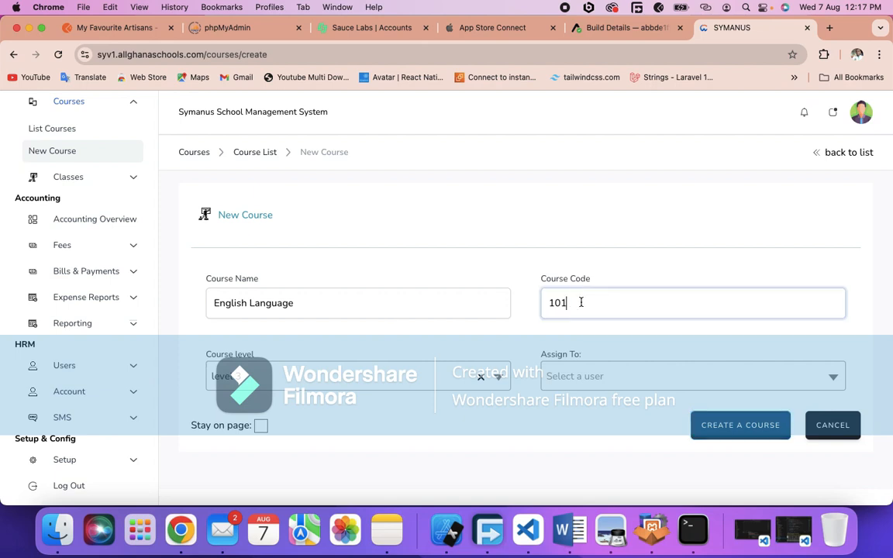
{"action": "left_click", "coordinate": [581, 303]}
{"action": "key", "text": "BackSpace"}
{"action": "type", "text": "2"}
{"action": "key", "text": "BackSpace"}
{"action": "type", "text": "3"}
{"action": "left_click", "coordinate": [738, 425]}
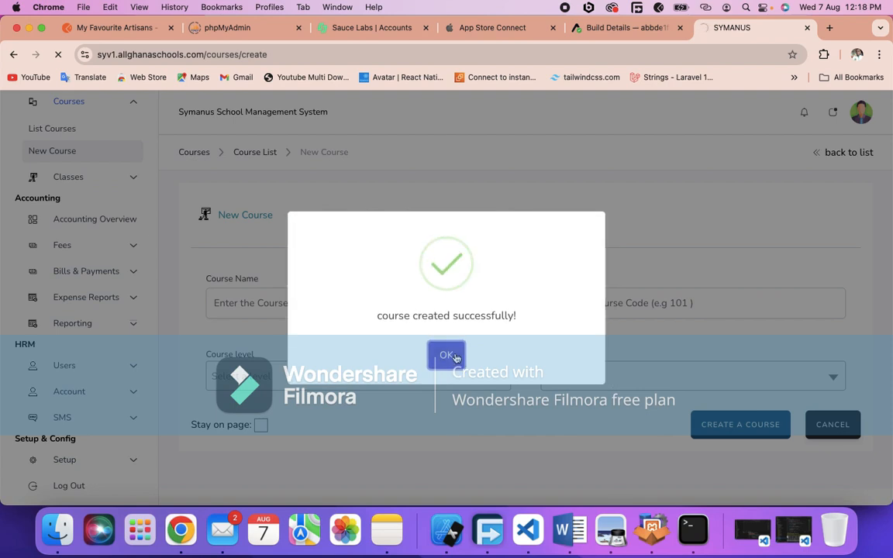
{"action": "left_click", "coordinate": [455, 356]}
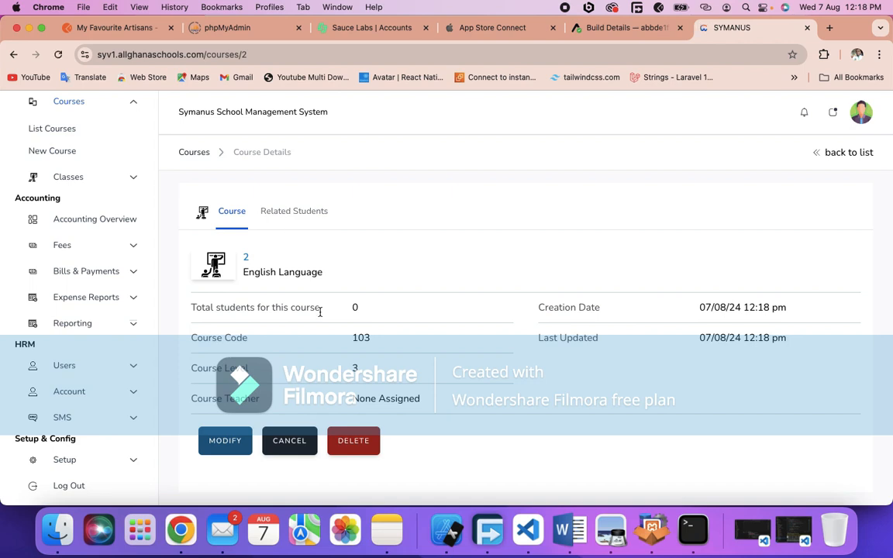
Step: View the new course's related students and details, and open the list of all courses to review its entries
{"action": "left_click", "coordinate": [298, 215]}
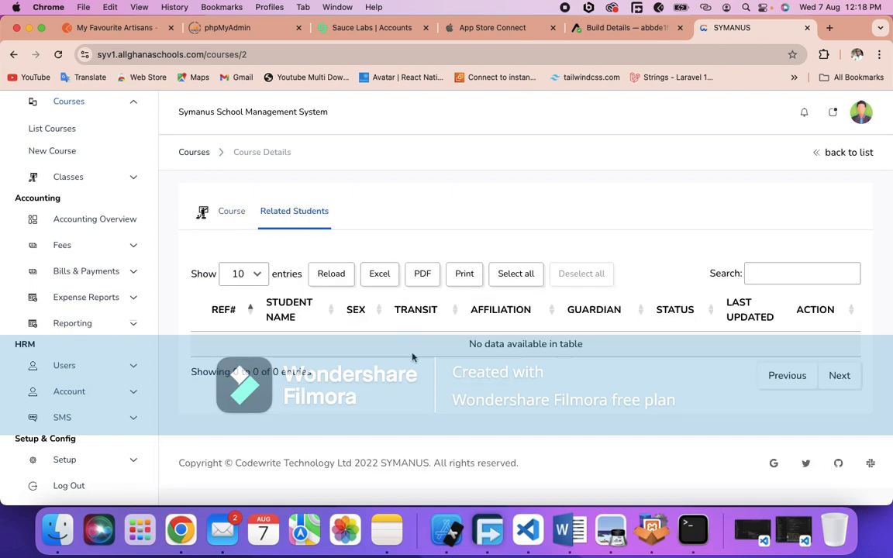
{"action": "left_click", "coordinate": [230, 217]}
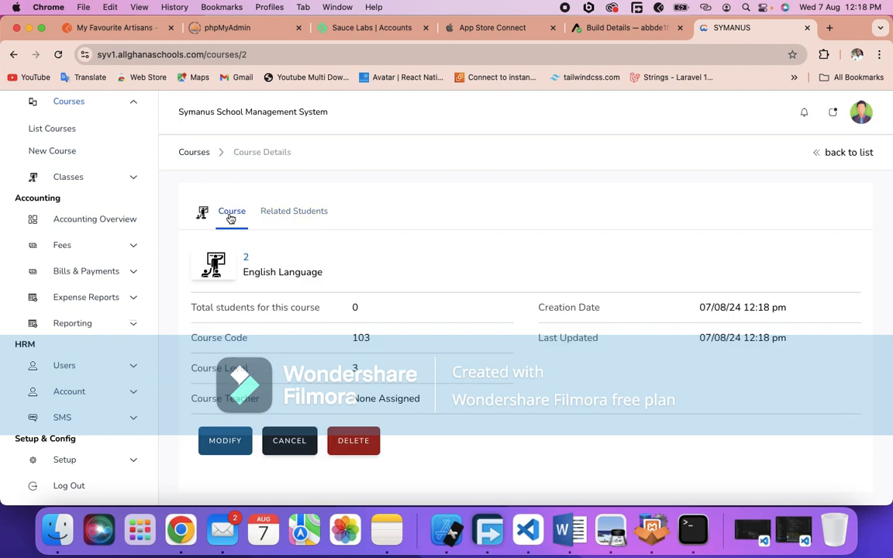
{"action": "left_click", "coordinate": [206, 153]}
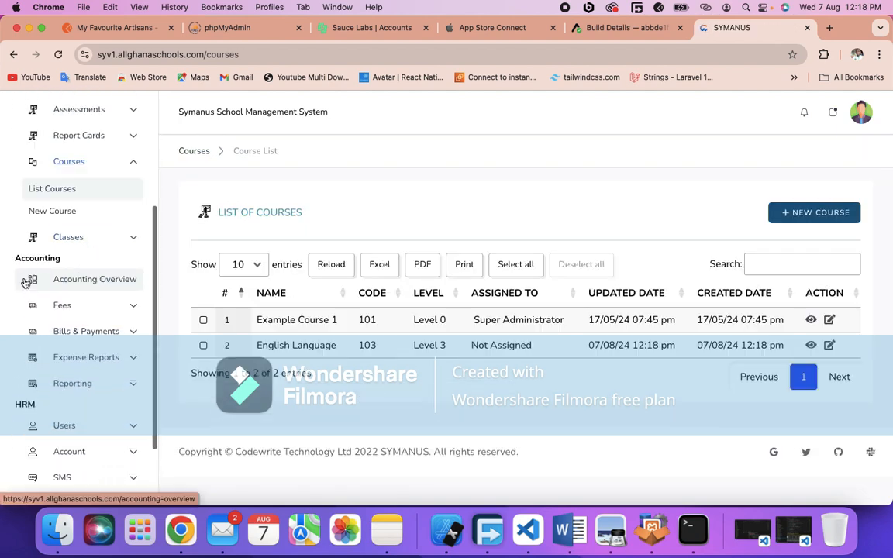
{"action": "scroll", "coordinate": [26, 282], "scroll_direction": "down", "scroll_amount": 2}
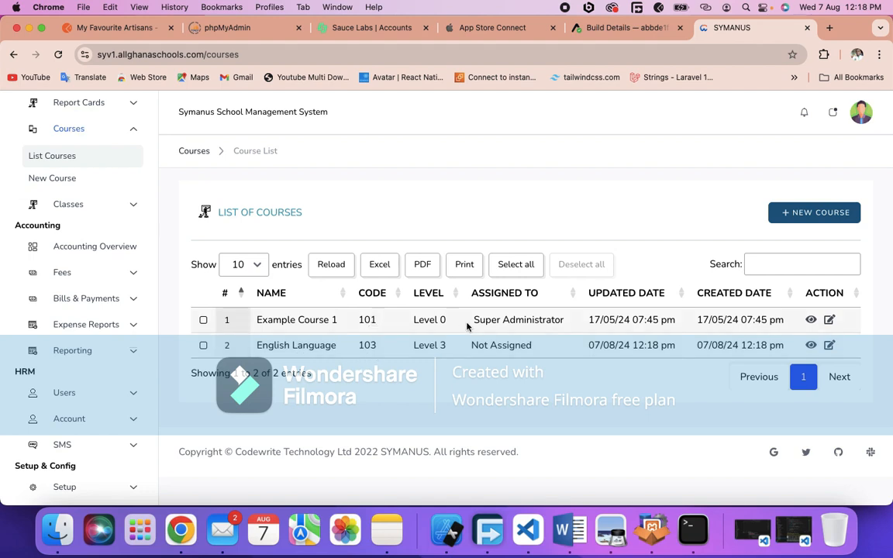
{"action": "mouse_move", "coordinate": [472, 328]}
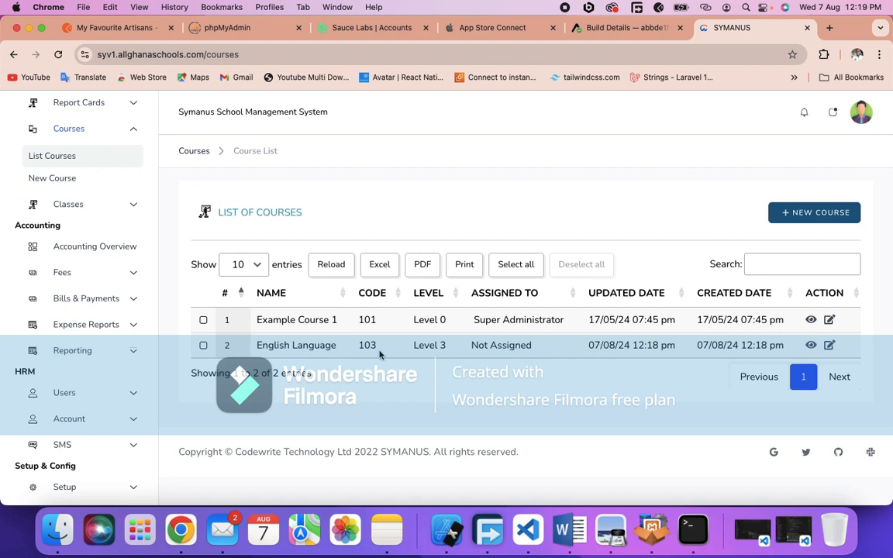
Step: Open the list of all attendances from the Education modules and review its entries
{"action": "scroll", "coordinate": [72, 159], "scroll_direction": "up", "scroll_amount": 3}
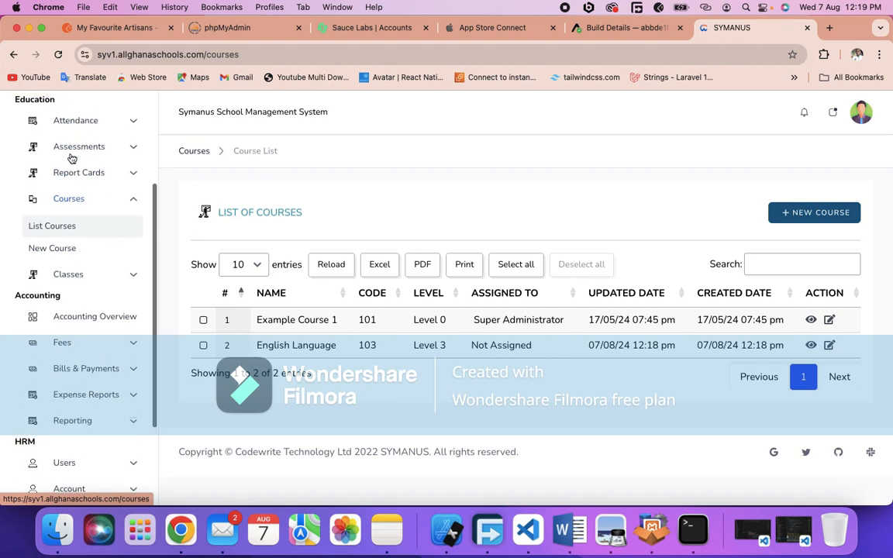
{"action": "left_click", "coordinate": [116, 206]}
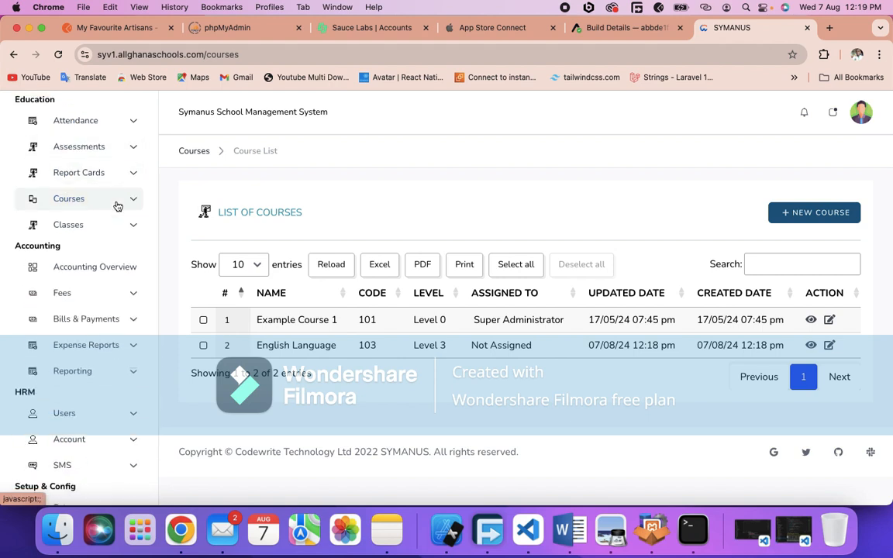
{"action": "scroll", "coordinate": [116, 204], "scroll_direction": "up", "scroll_amount": 5}
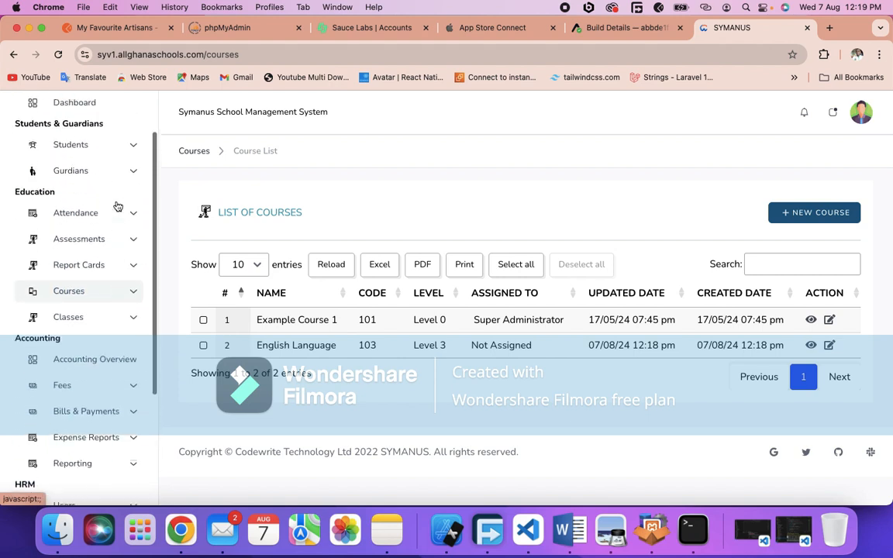
{"action": "left_click", "coordinate": [109, 224]}
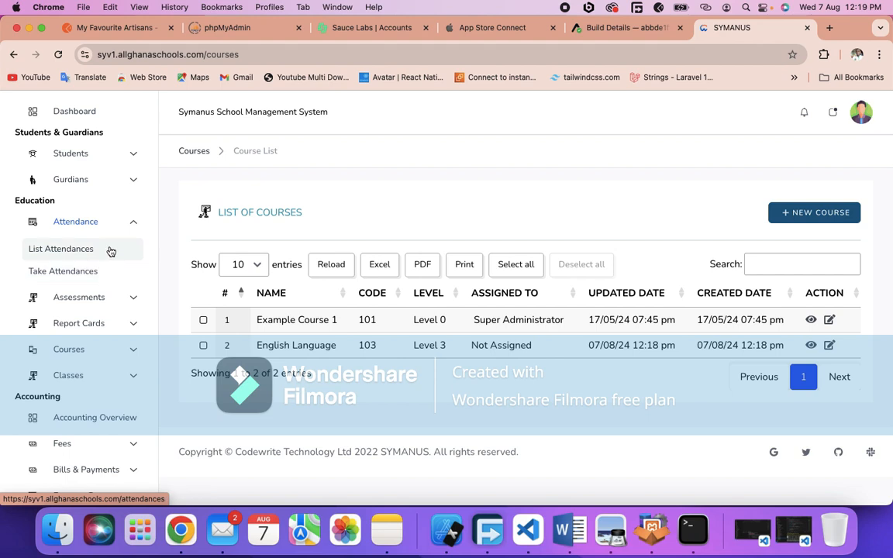
{"action": "left_click", "coordinate": [109, 250]}
{"action": "scroll", "coordinate": [109, 250], "scroll_direction": "down", "scroll_amount": 5}
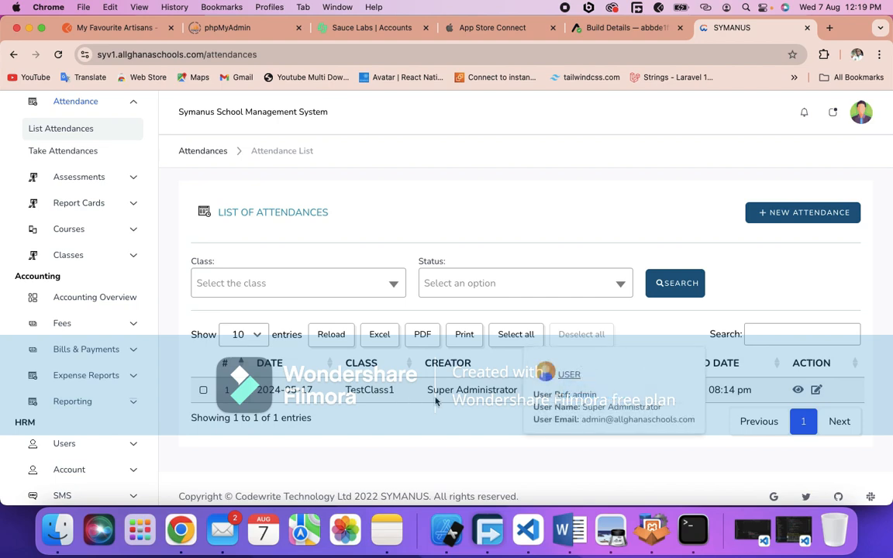
Step: Start a new attendance dated 07/08/2024 for TestClass1 and set its term to Term1
{"action": "left_click", "coordinate": [777, 215]}
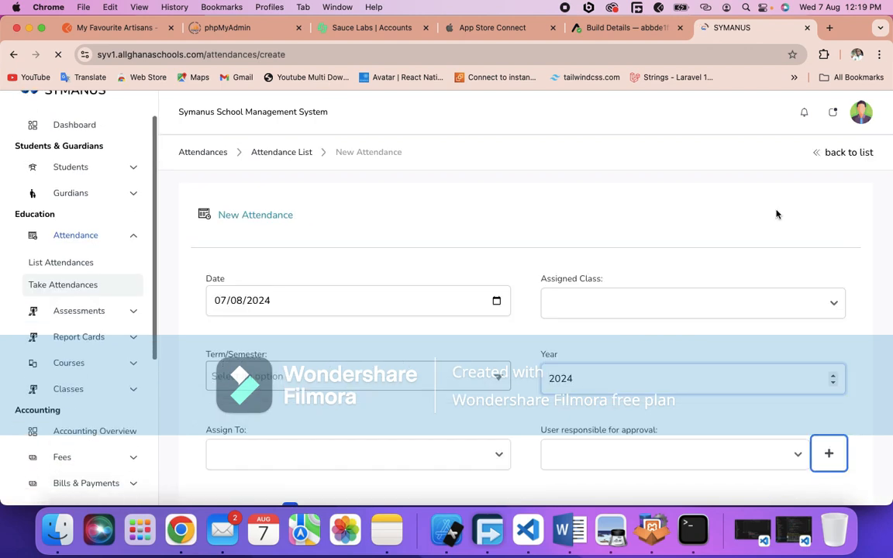
{"action": "left_click", "coordinate": [648, 304]}
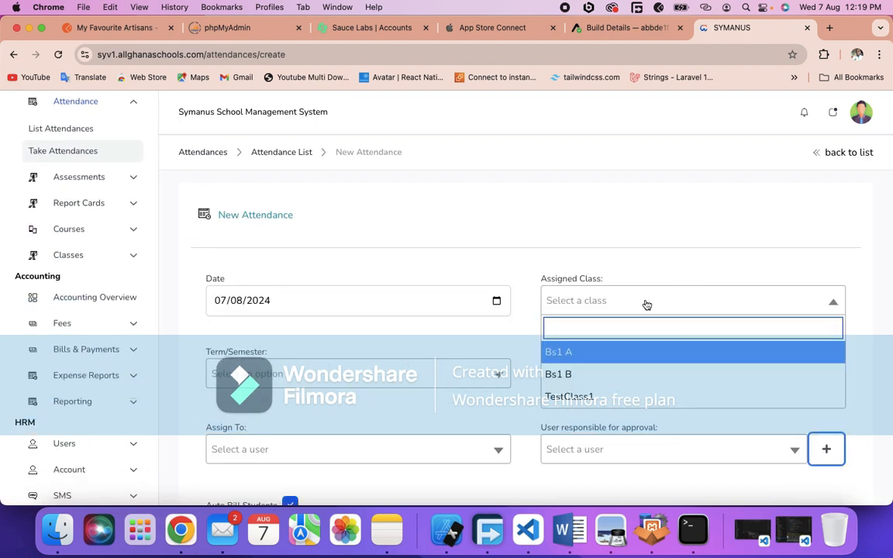
{"action": "left_click", "coordinate": [597, 397]}
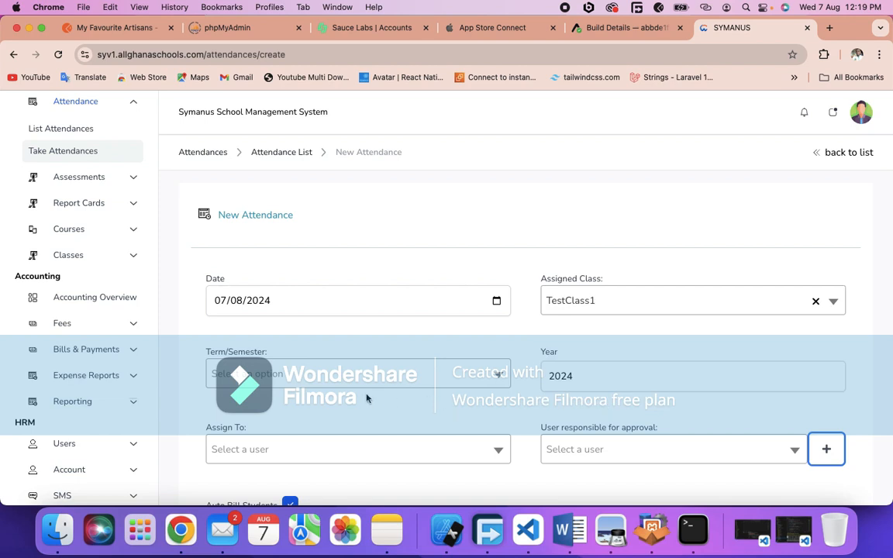
{"action": "left_click", "coordinate": [350, 380]}
{"action": "left_click", "coordinate": [350, 422]}
{"action": "scroll", "coordinate": [355, 385], "scroll_direction": "down", "scroll_amount": 2}
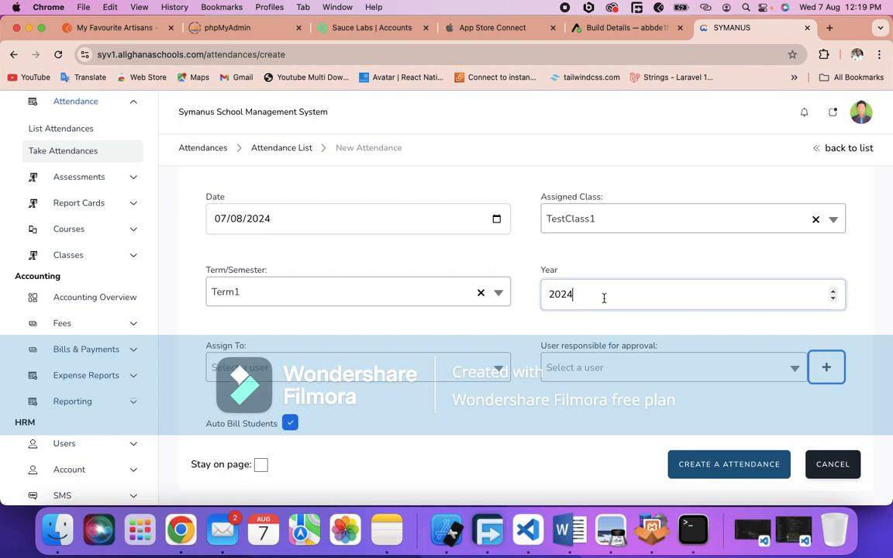
Step: Assign the attendance to Super Administrator and make Super Administrator the user responsible for approval
{"action": "left_click", "coordinate": [335, 373]}
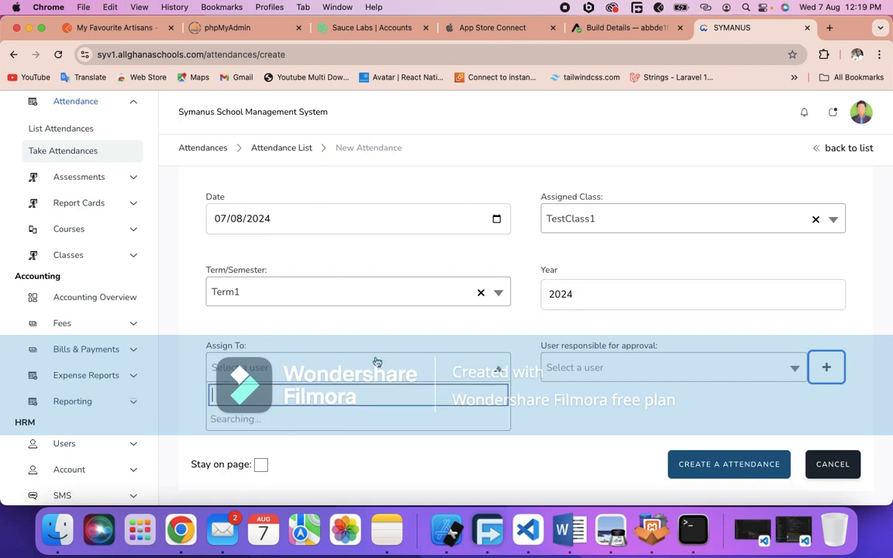
{"action": "left_click", "coordinate": [387, 419]}
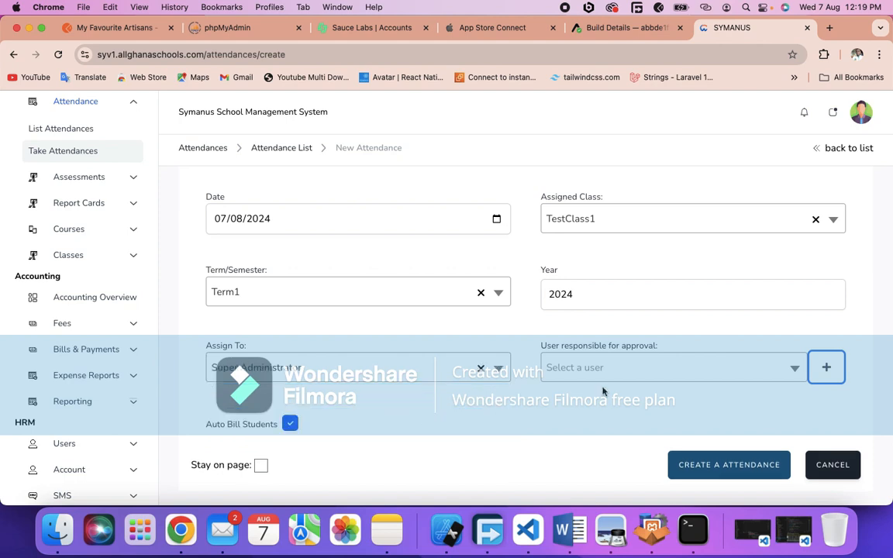
{"action": "left_click", "coordinate": [606, 370]}
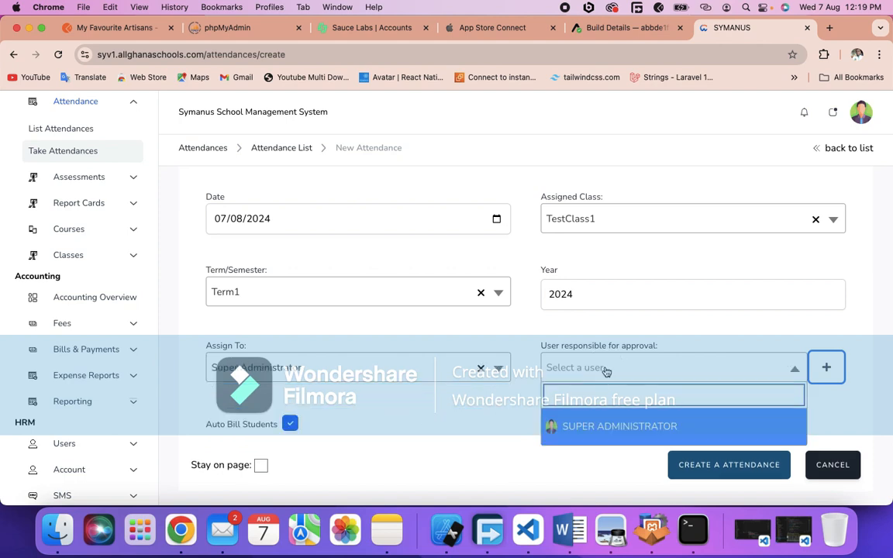
{"action": "left_click", "coordinate": [597, 426]}
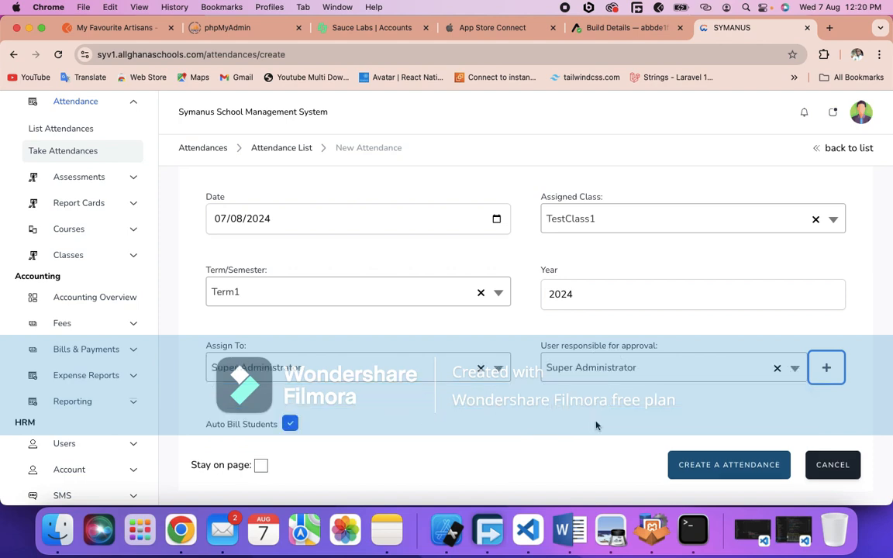
Step: Check the completed attendance form with auto billing enabled and create the attendance
{"action": "scroll", "coordinate": [596, 425], "scroll_direction": "down", "scroll_amount": 2}
{"action": "scroll", "coordinate": [467, 358], "scroll_direction": "up", "scroll_amount": 4}
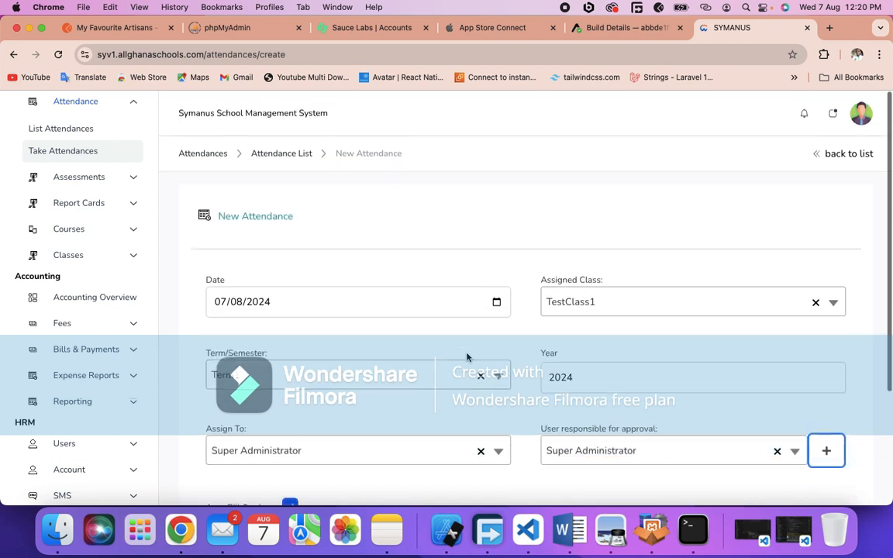
{"action": "scroll", "coordinate": [467, 357], "scroll_direction": "down", "scroll_amount": 4}
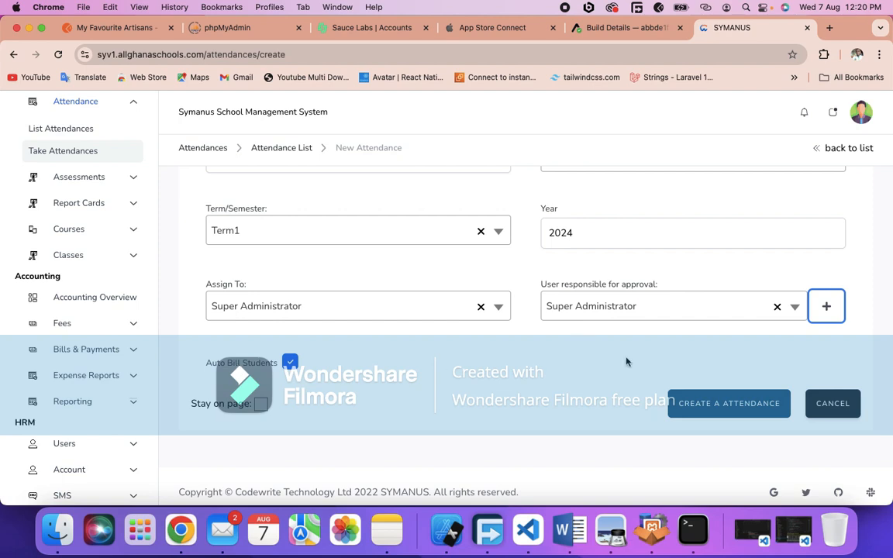
{"action": "scroll", "coordinate": [626, 361], "scroll_direction": "up", "scroll_amount": 2}
{"action": "scroll", "coordinate": [626, 362], "scroll_direction": "down", "scroll_amount": 2}
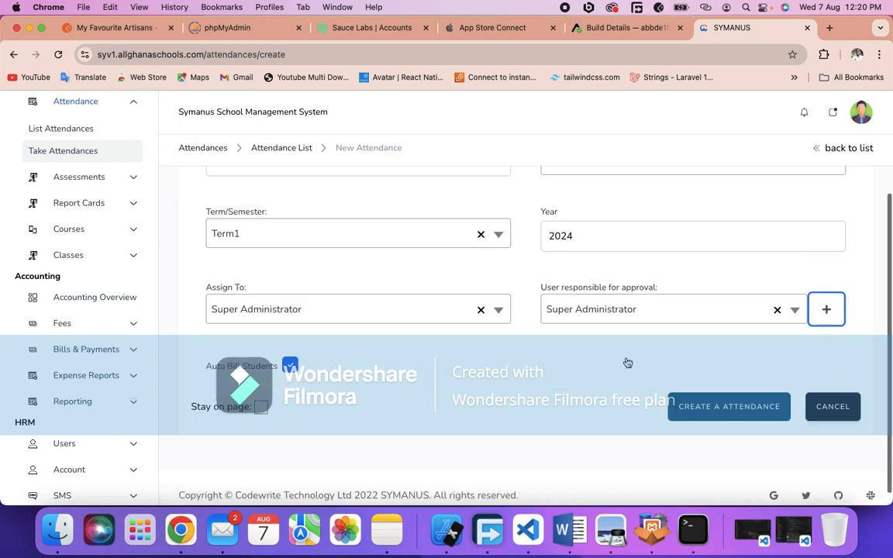
{"action": "left_click", "coordinate": [738, 416]}
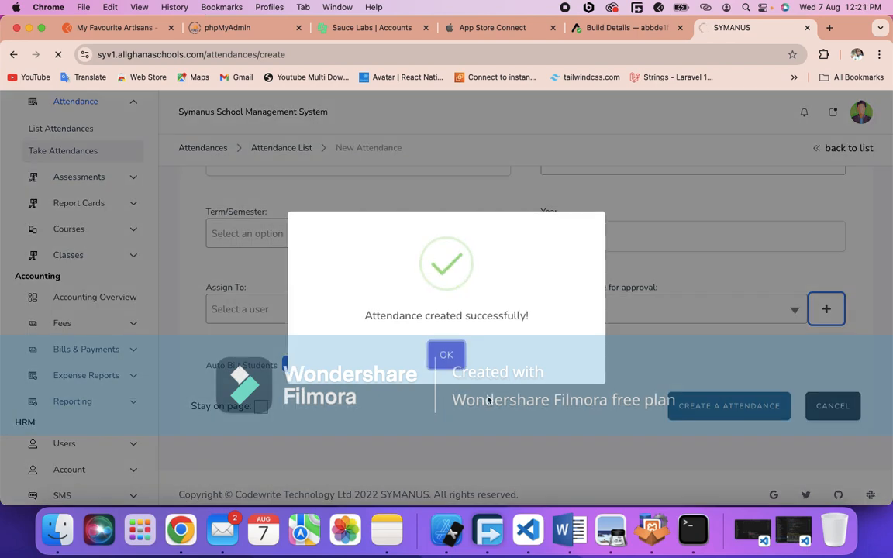
{"action": "left_click", "coordinate": [446, 354]}
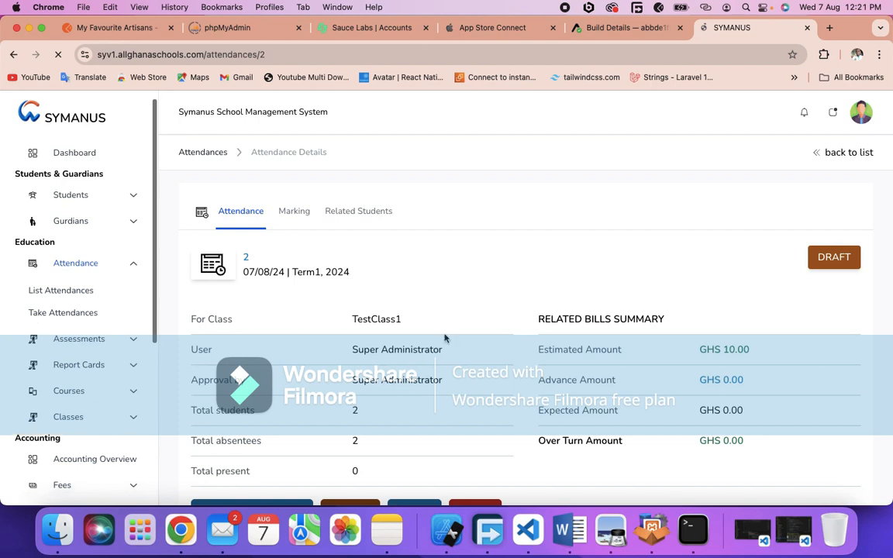
Step: Review the new attendance's details, its marking sheet and its related students
{"action": "scroll", "coordinate": [459, 303], "scroll_direction": "down", "scroll_amount": 2}
{"action": "scroll", "coordinate": [459, 303], "scroll_direction": "up", "scroll_amount": 1}
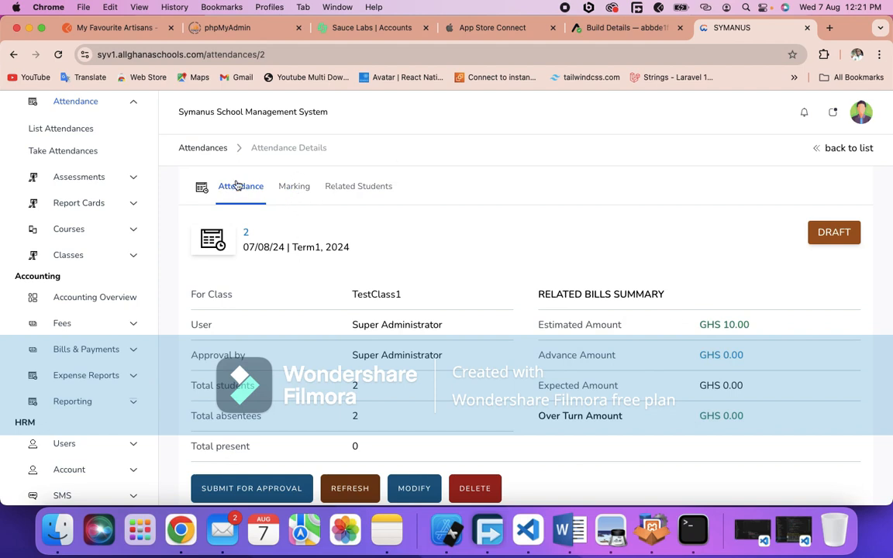
{"action": "left_click", "coordinate": [294, 190]}
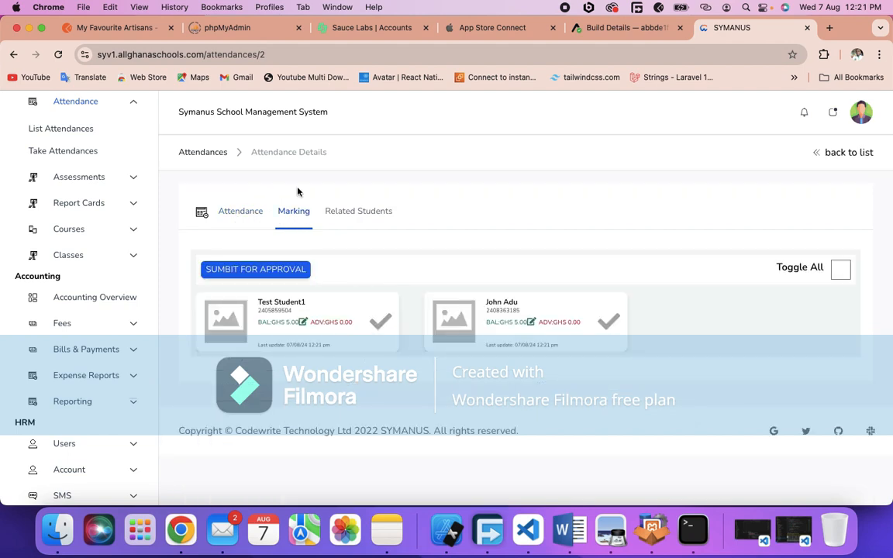
{"action": "left_click", "coordinate": [345, 222]}
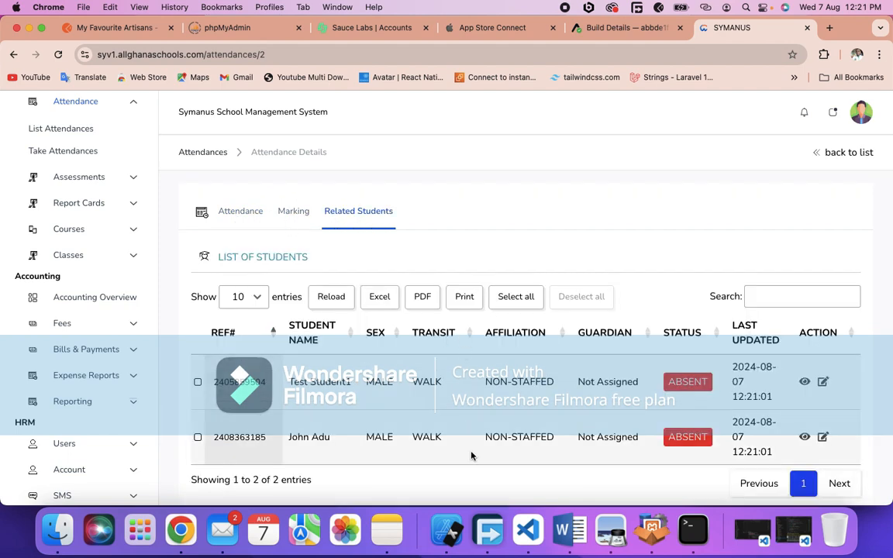
Step: Mark both TestClass1 students as present on the attendance's marking sheet
{"action": "left_click", "coordinate": [288, 217]}
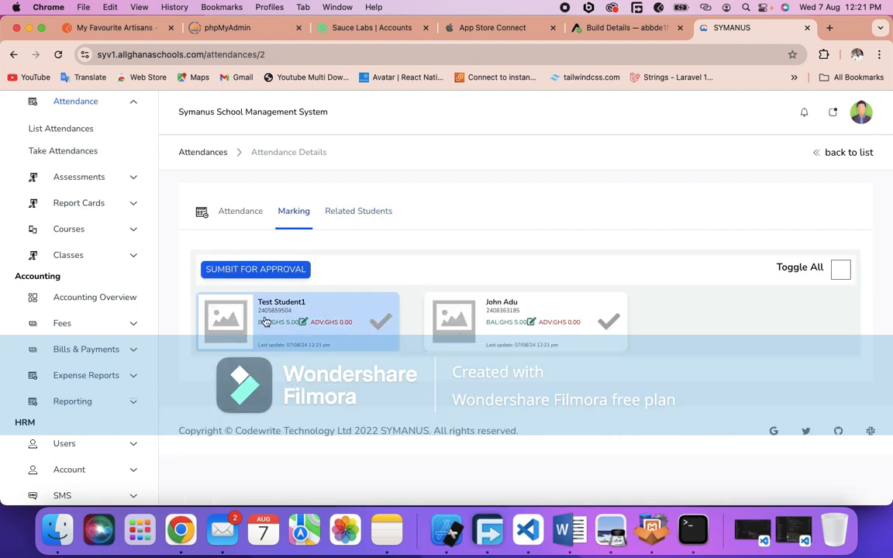
{"action": "left_click", "coordinate": [381, 320]}
{"action": "left_click", "coordinate": [607, 323]}
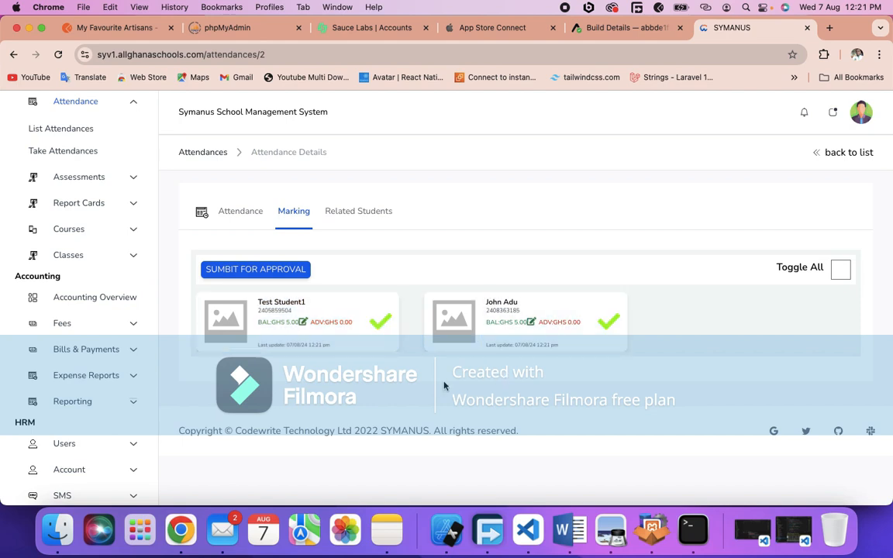
Step: Check the related students' attendance statuses, the marking sheet, and the attendance totals with the related bills summary
{"action": "left_click", "coordinate": [365, 211]}
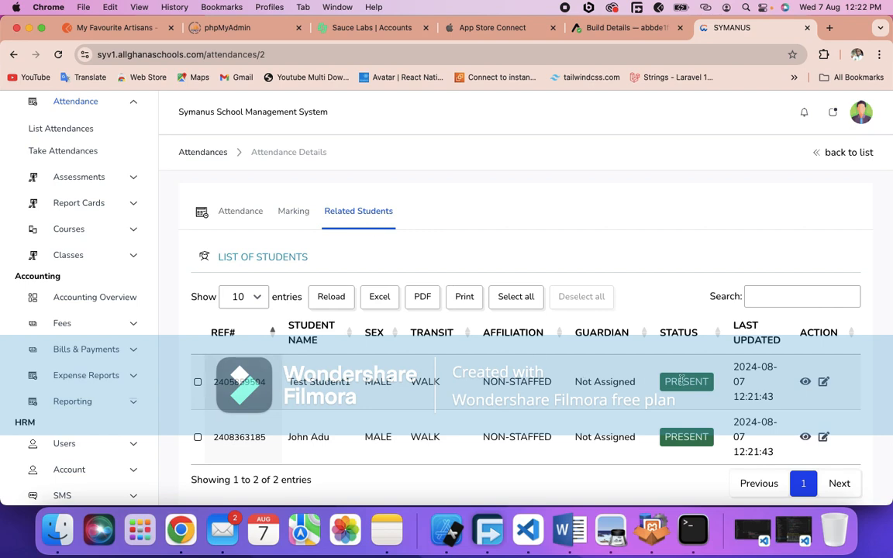
{"action": "scroll", "coordinate": [681, 380], "scroll_direction": "down", "scroll_amount": 2}
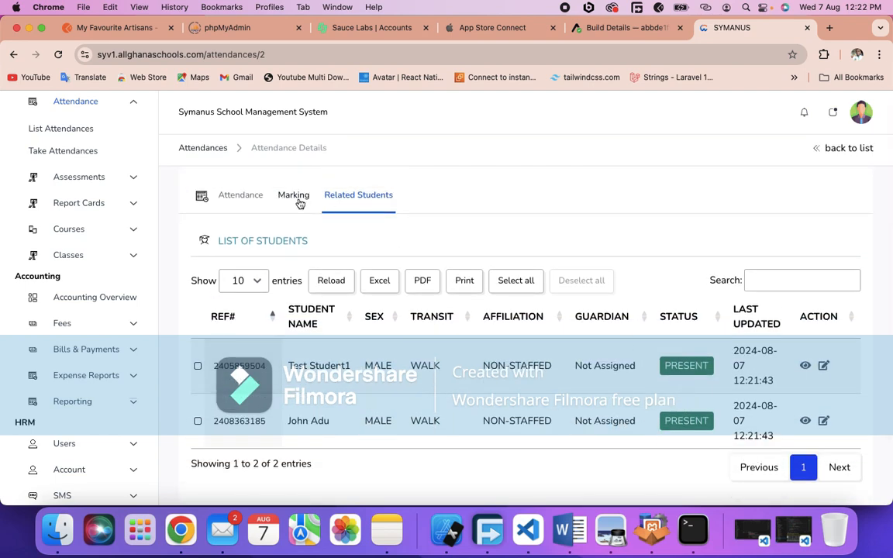
{"action": "left_click", "coordinate": [296, 197]}
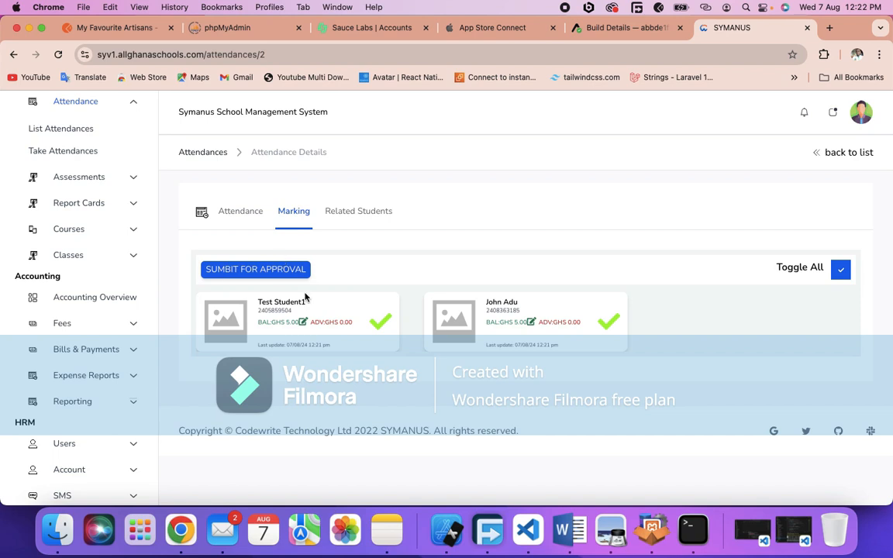
{"action": "left_click", "coordinate": [242, 212]}
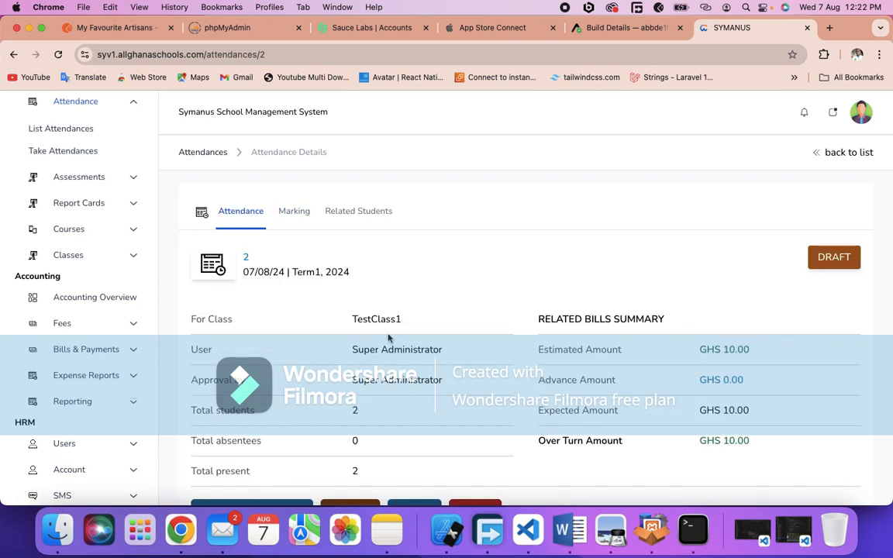
{"action": "scroll", "coordinate": [389, 338], "scroll_direction": "down", "scroll_amount": 3}
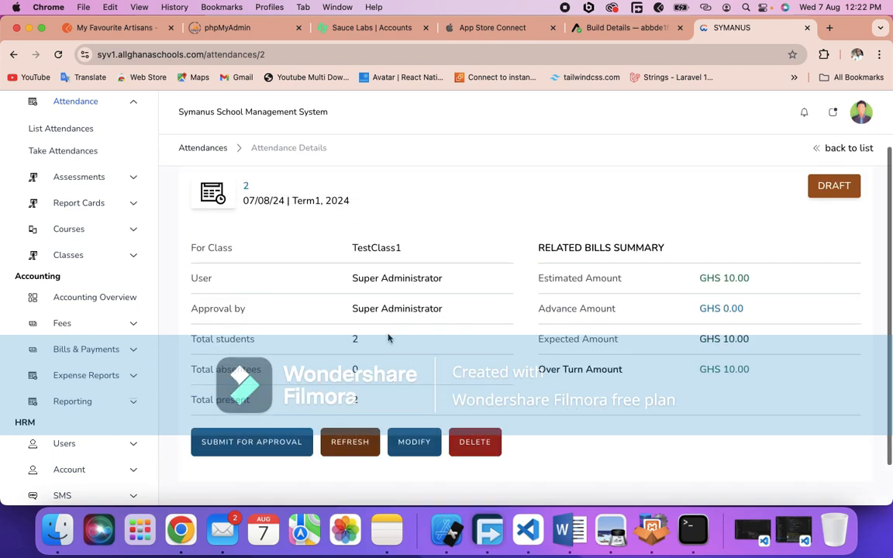
{"action": "scroll", "coordinate": [481, 345], "scroll_direction": "up", "scroll_amount": 3}
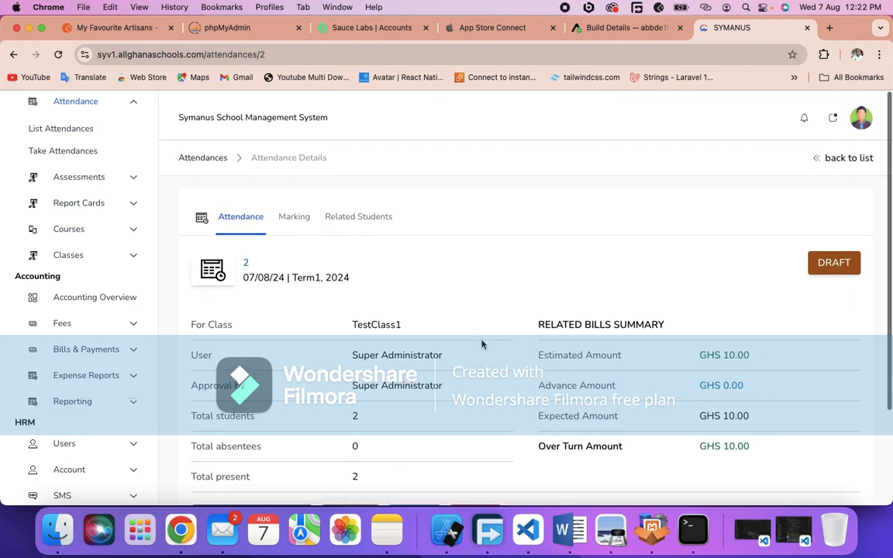
{"action": "left_click", "coordinate": [297, 227]}
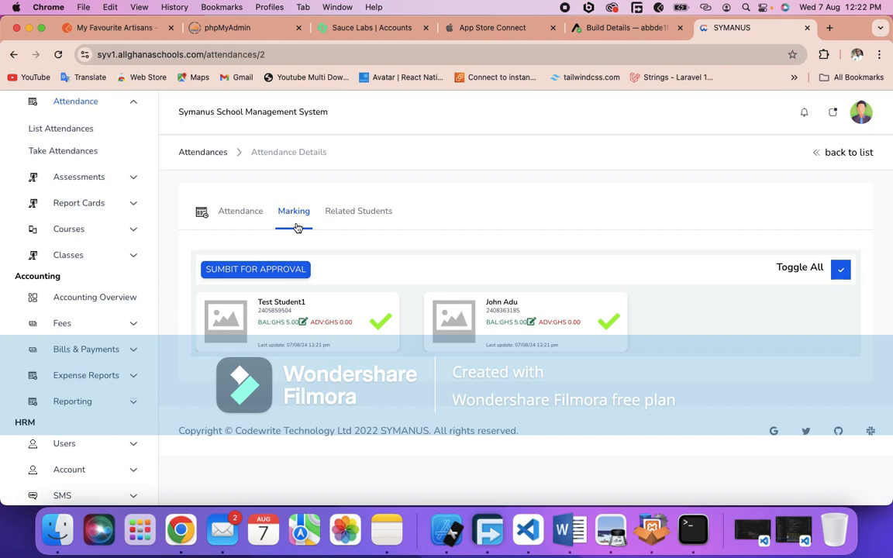
{"action": "left_click", "coordinate": [220, 210]}
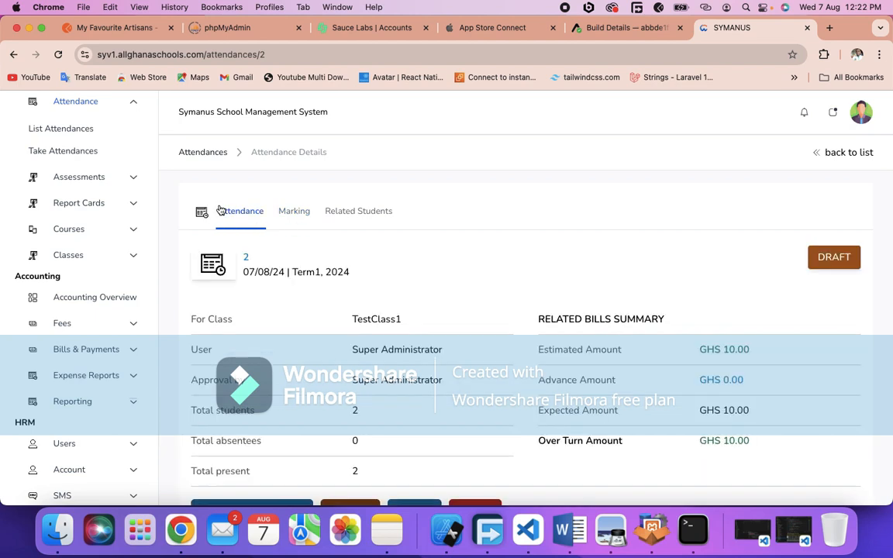
{"action": "scroll", "coordinate": [516, 363], "scroll_direction": "down", "scroll_amount": 2}
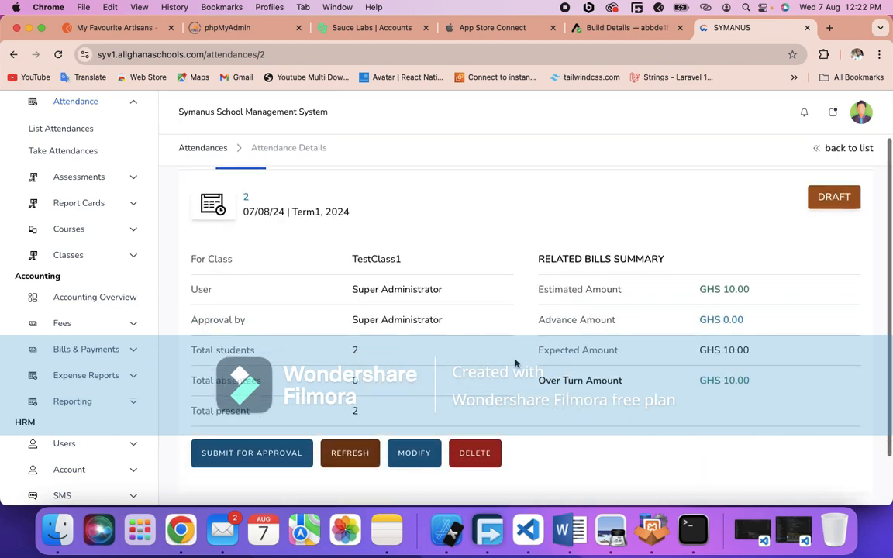